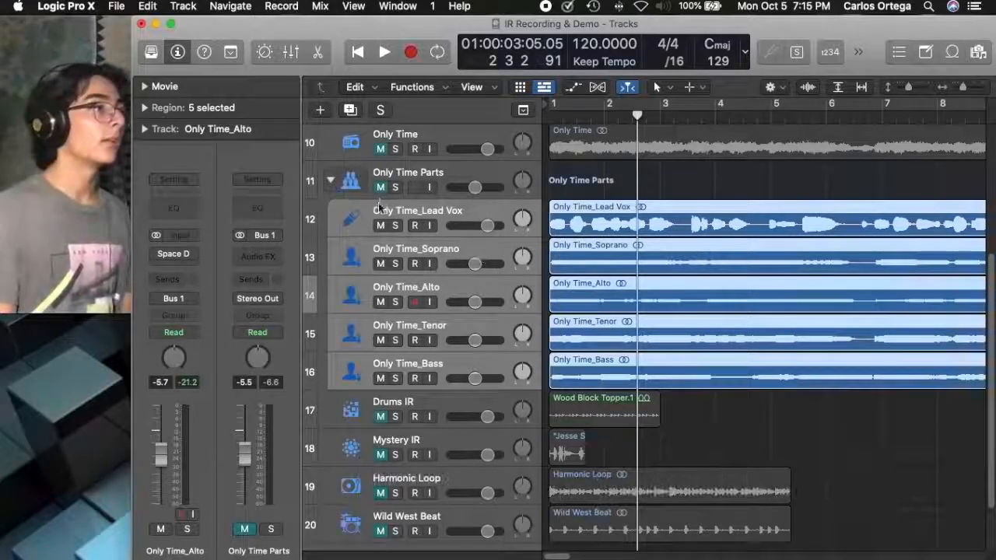
- Solo the Only Time Parts stack, listen to it from the start of the project, and turn its solo off
click(396, 188)
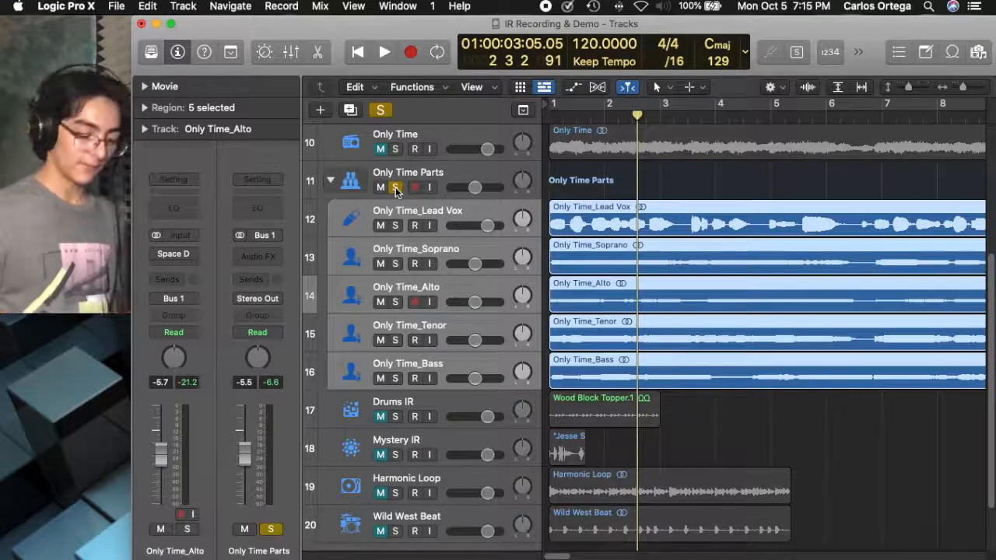
key(Return)
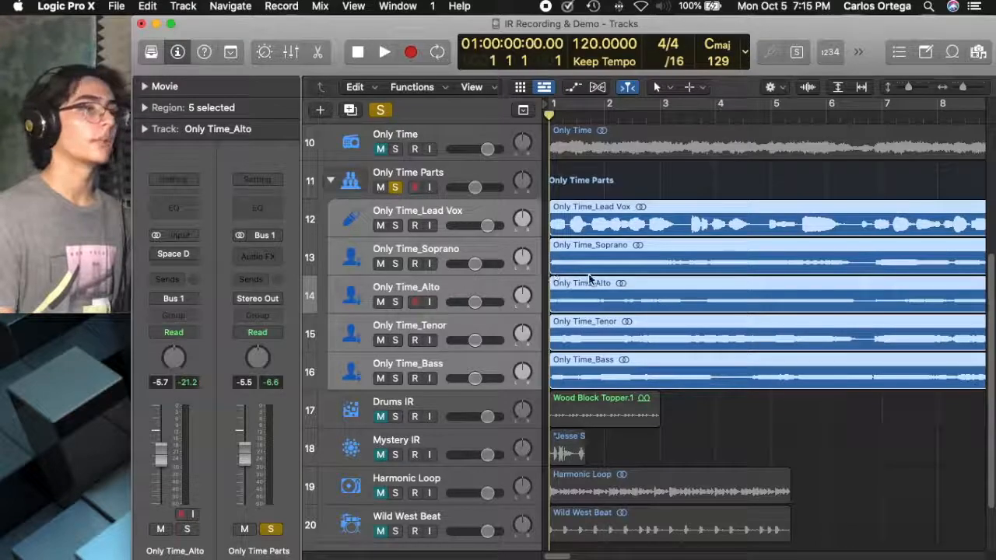
key(space)
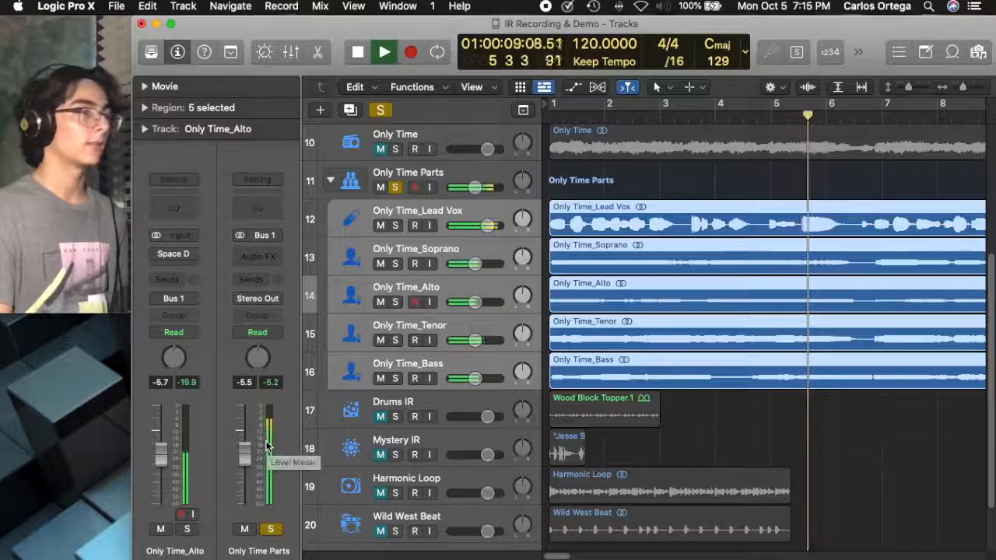
key(space)
click(393, 187)
- Solo the Ensemble IR Recording track and open the project movie in a floating window
scroll(739, 312, up, 6)
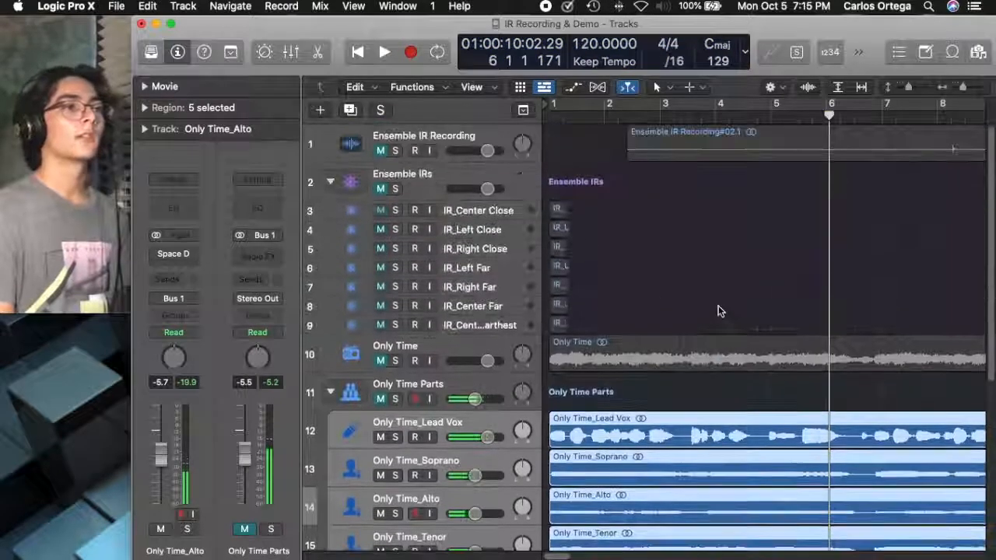
click(714, 279)
scroll(714, 265, right, 2)
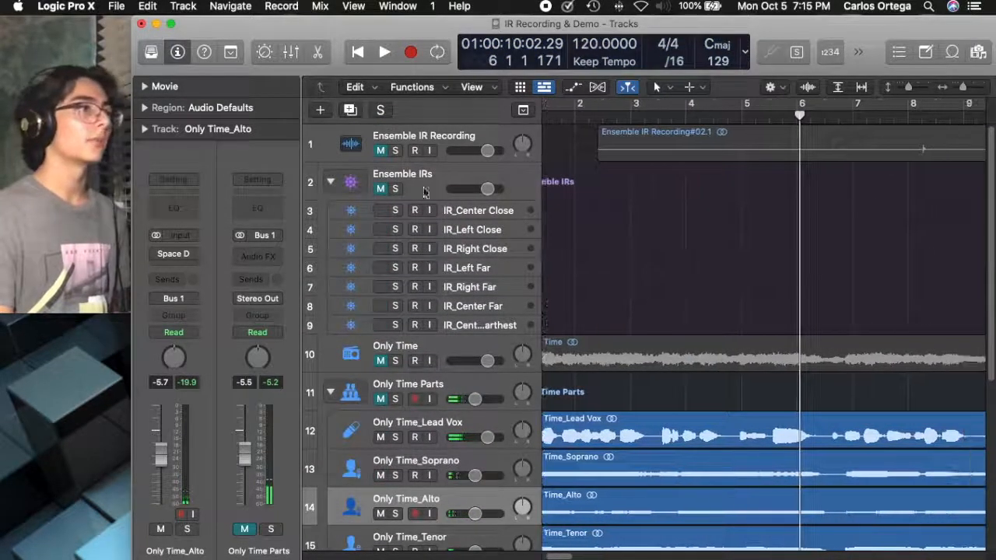
click(395, 151)
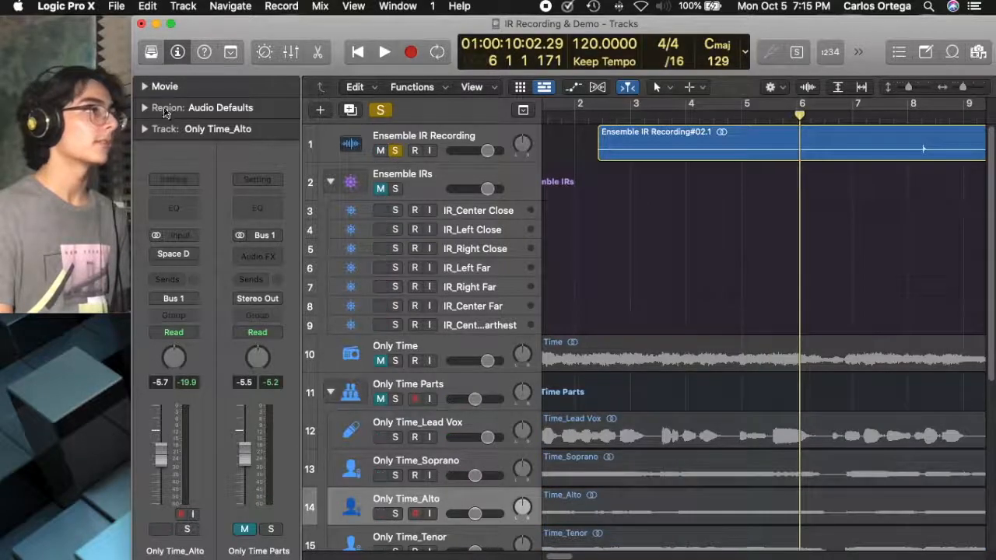
click(152, 84)
double_click(177, 125)
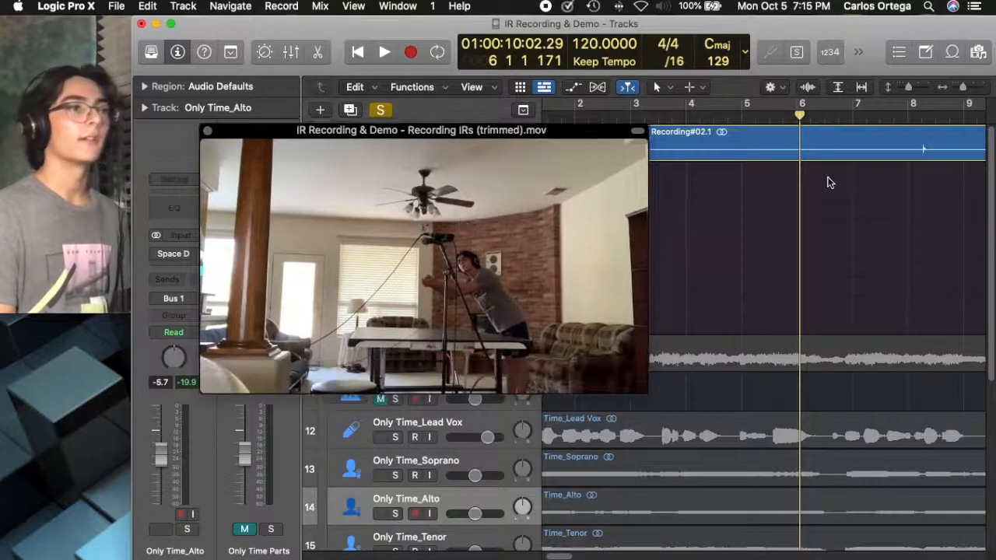
- Play the ensemble impulse response recording with its movie from bar 8, skimming through the claps to about bar 41, and close the movie window
scroll(832, 233, right, 5)
click(747, 114)
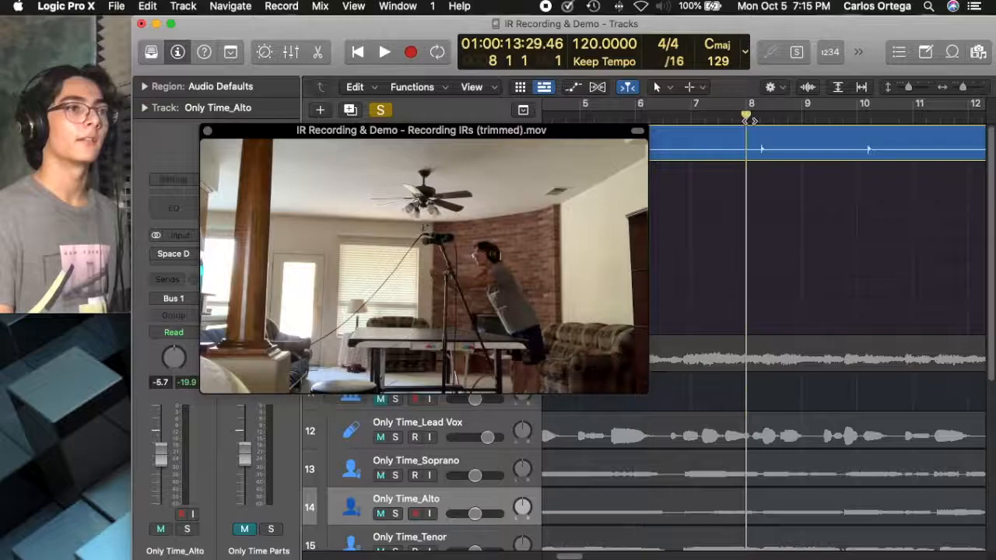
key(space)
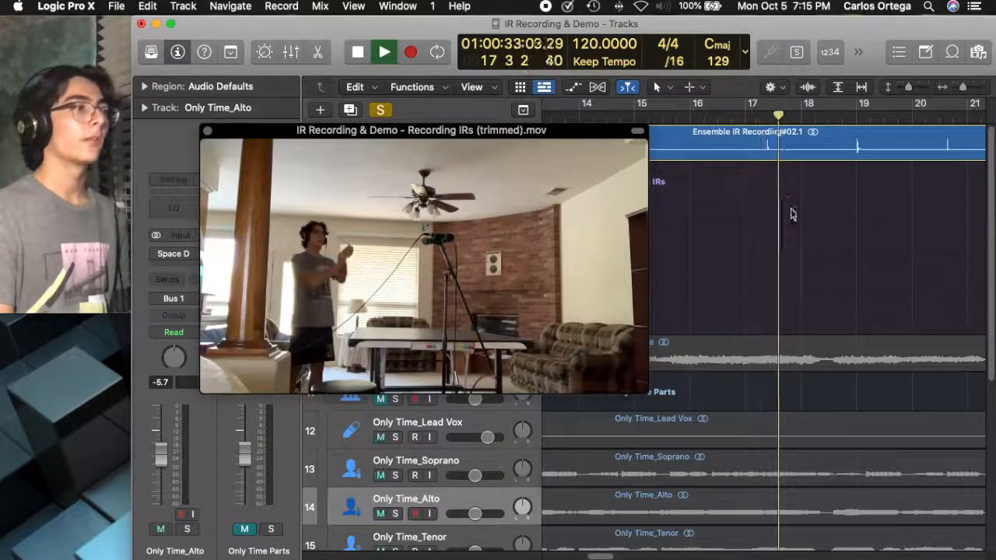
scroll(802, 229, right, 3)
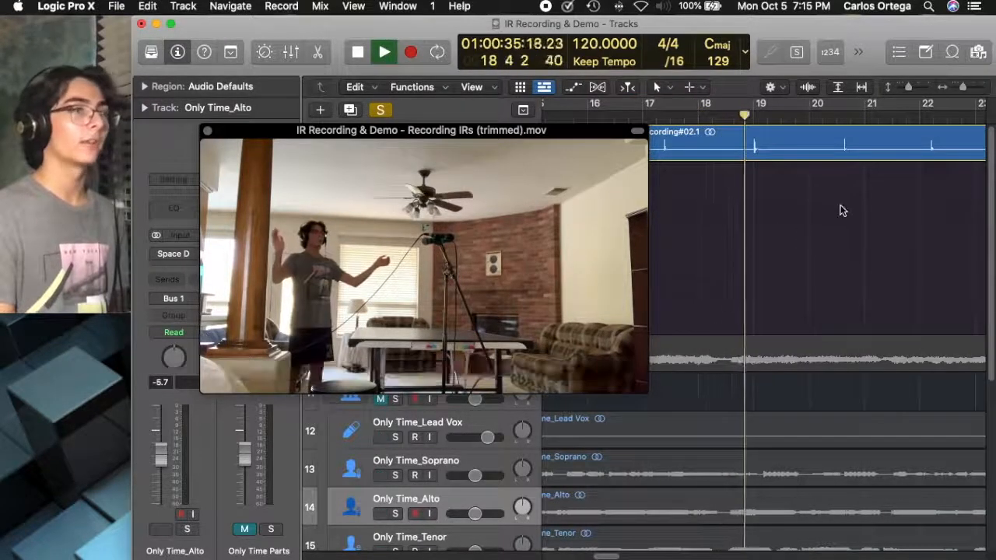
scroll(804, 205, right, 3)
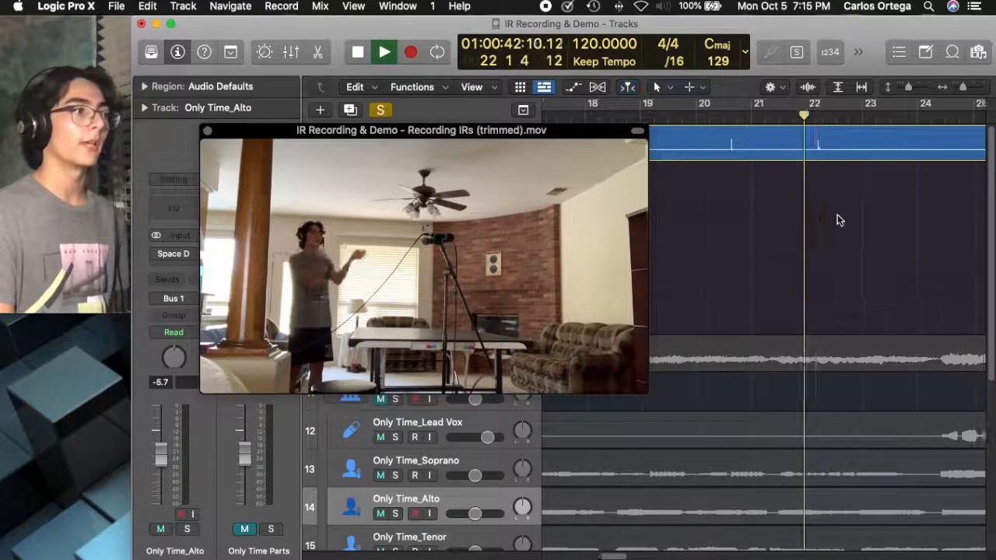
scroll(836, 218, right, 5)
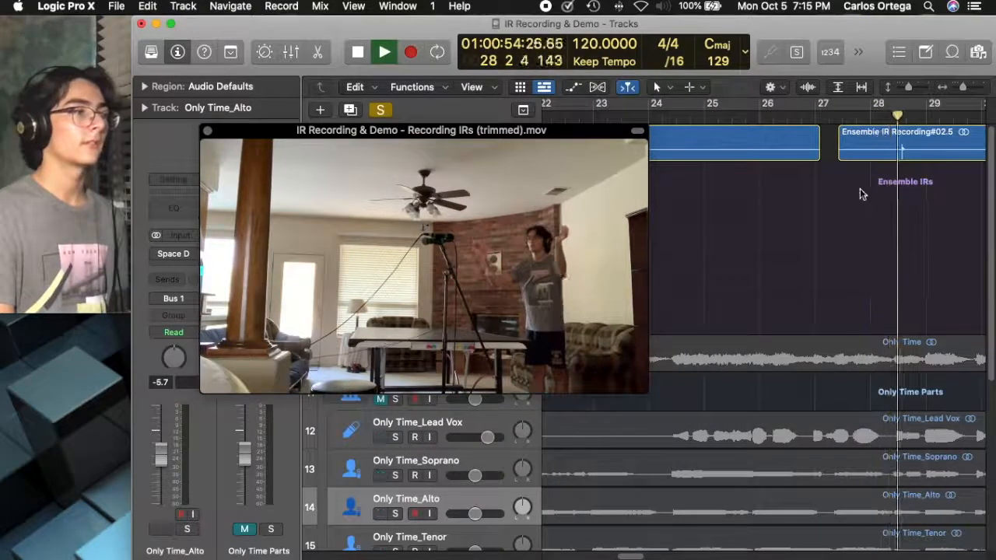
scroll(856, 199, right, 5)
scroll(907, 181, right, 8)
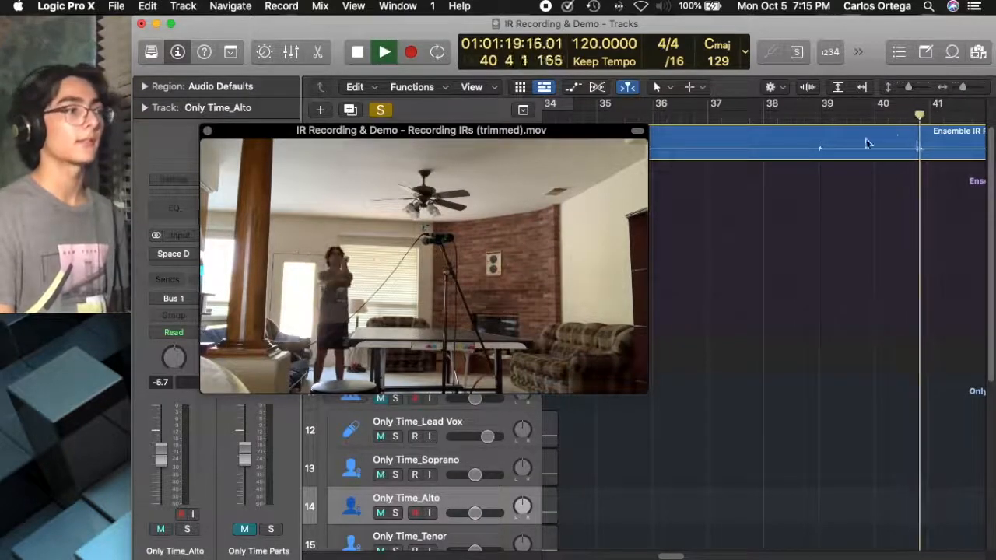
key(space)
click(208, 136)
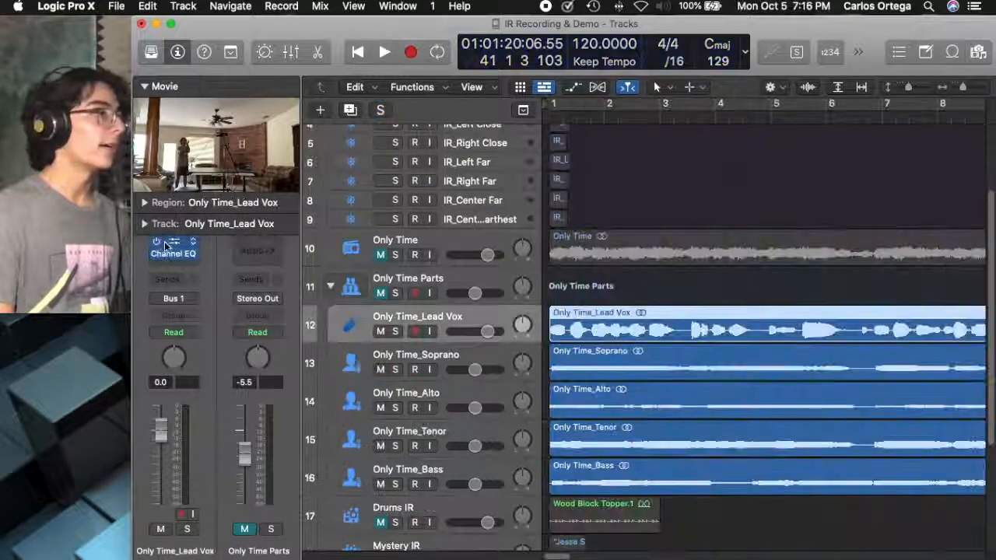
- Open Space Designer on the Only Time_Lead Vox track and solo that track
click(165, 242)
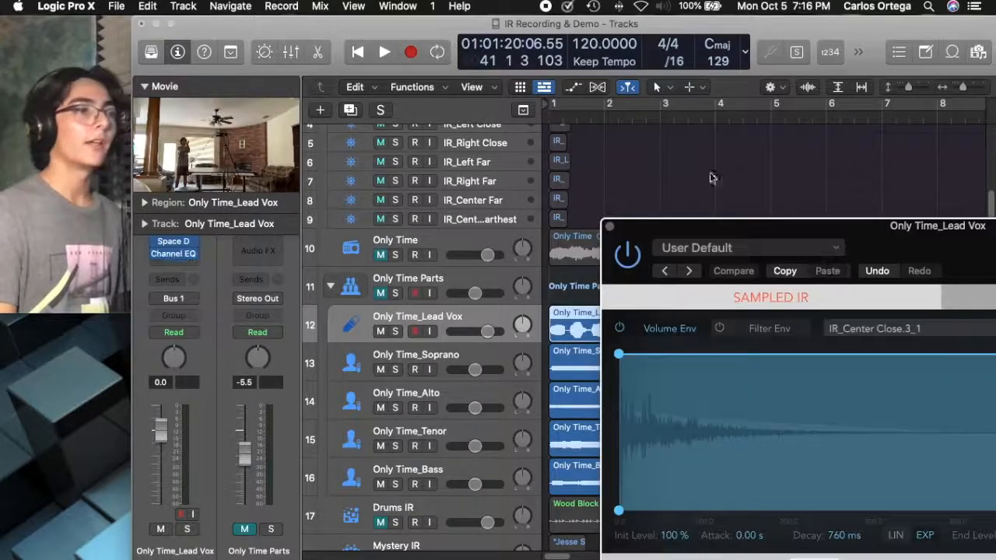
scroll(598, 183, up, 4)
scroll(598, 183, down, 2)
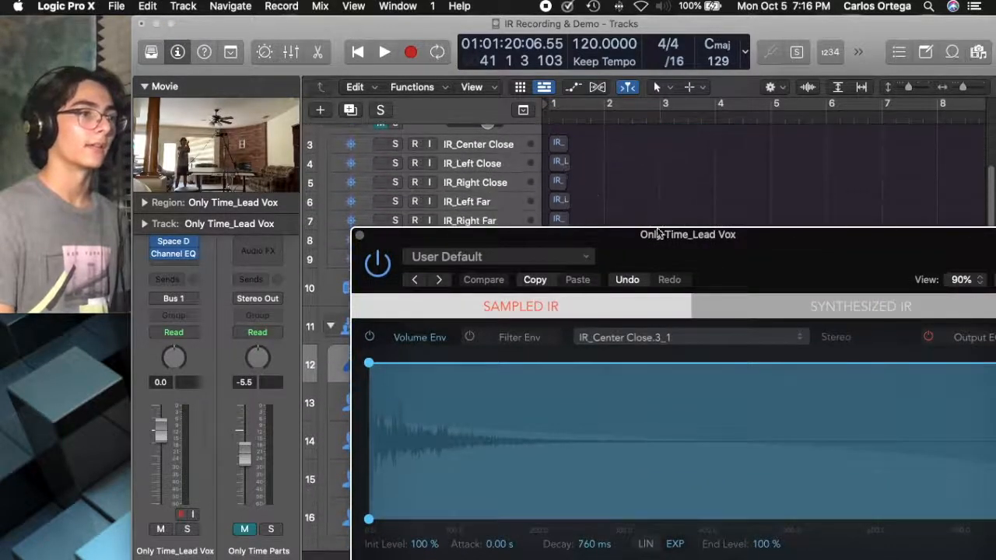
drag(524, 314, 704, 243)
click(393, 372)
- Load the IR_Center Close region into the lead vocal's Space Designer as its sampled IR and close the plug-in window
scroll(747, 143, up, 1)
drag(810, 185, 730, 242)
drag(558, 148, 754, 354)
mouse_move(847, 244)
mouse_down()
mouse_move(803, 146)
mouse_move(639, 86)
mouse_move(903, 65)
mouse_up()
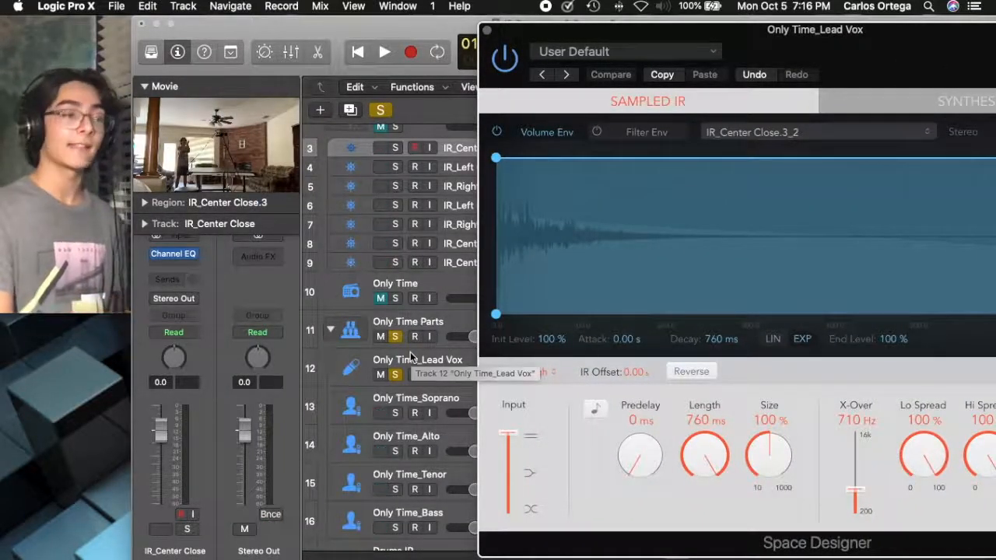
drag(851, 56, 895, 127)
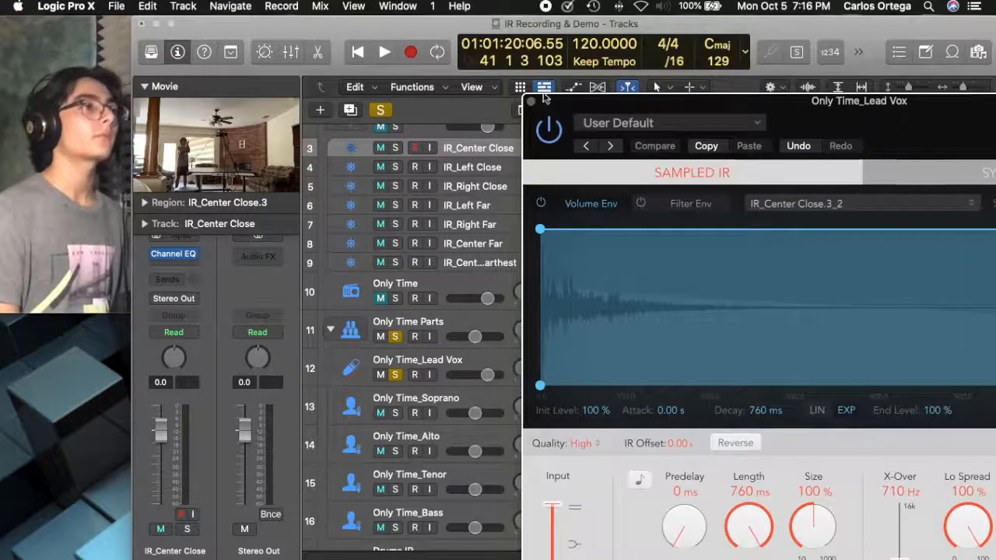
click(532, 103)
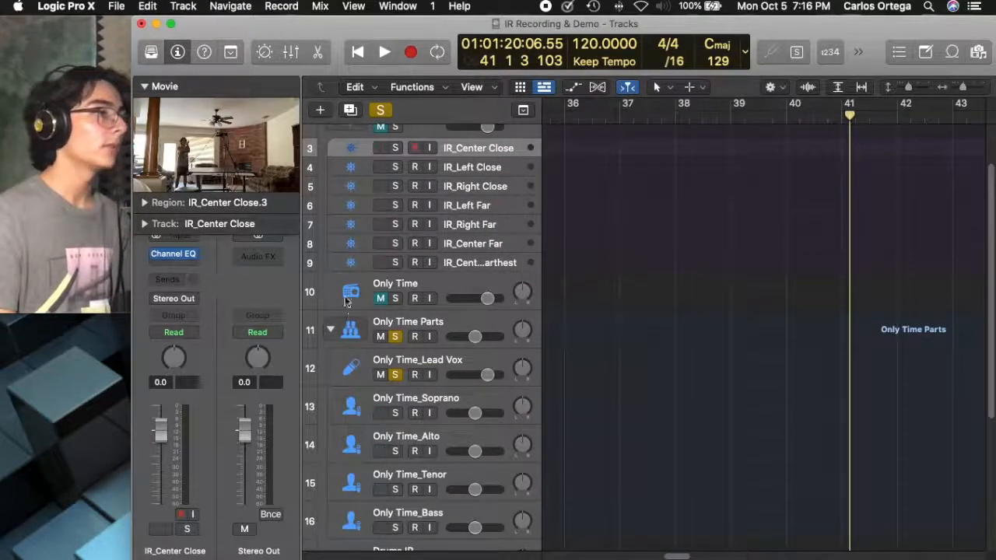
- Listen to the soloed Only Time_Lead Vox track from the beginning without Space Designer
click(355, 356)
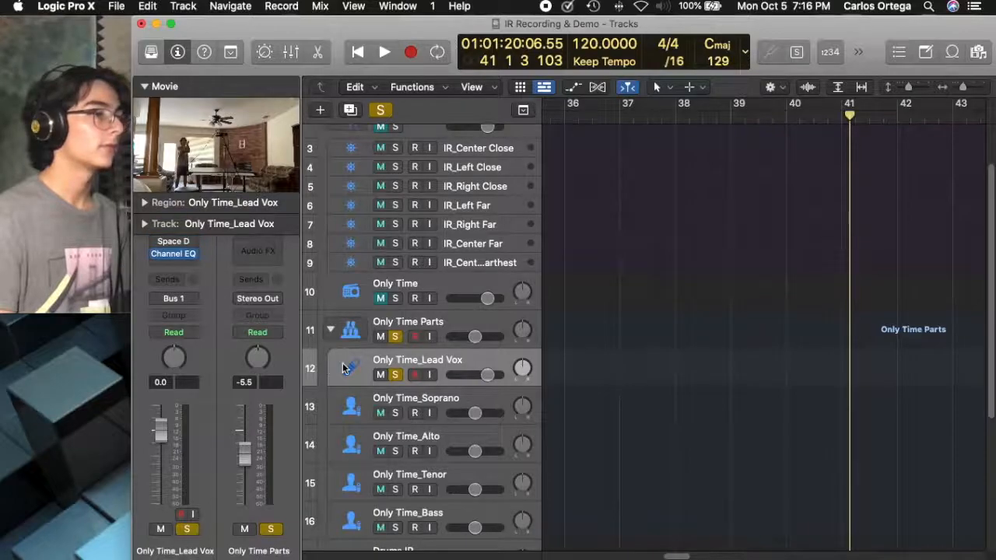
key(Return)
key(space)
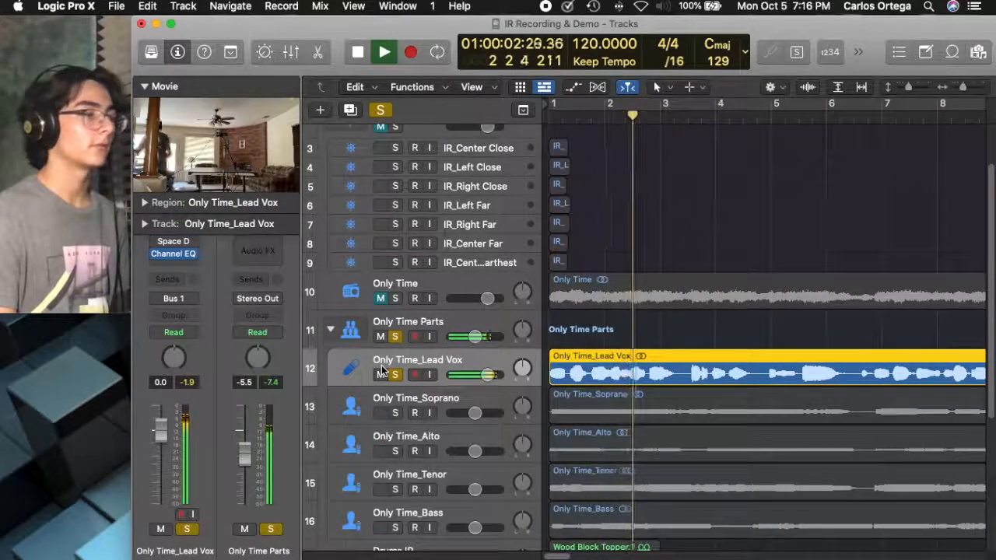
key(space)
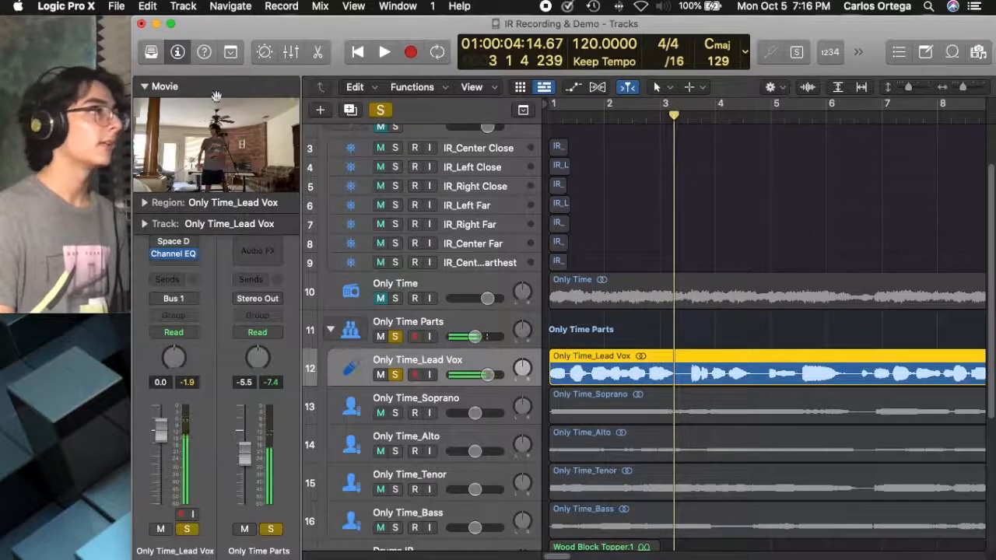
- Collapse the movie preview, turn on the lead vocal's Space Designer, and listen to the track from the beginning with the reverb
click(175, 87)
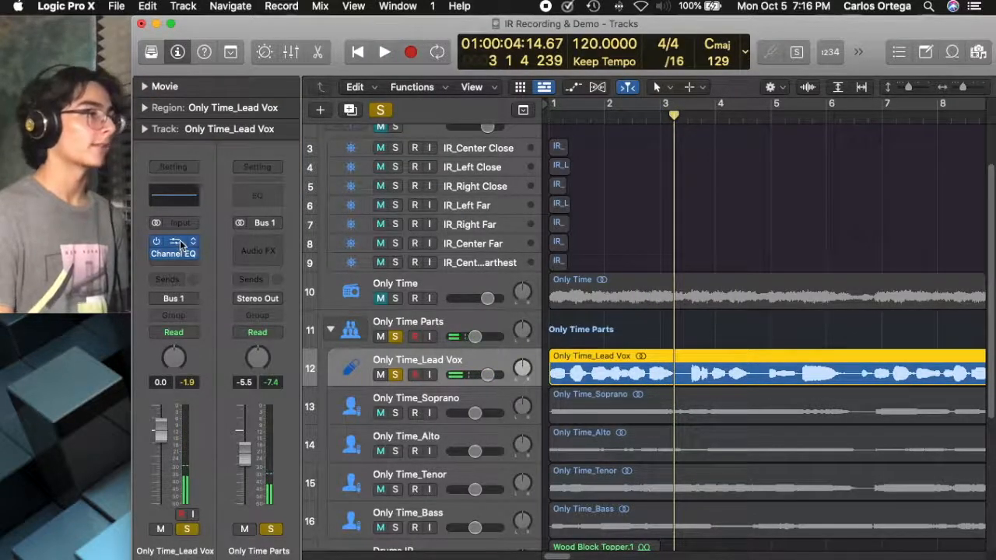
click(176, 242)
key(Return)
key(space)
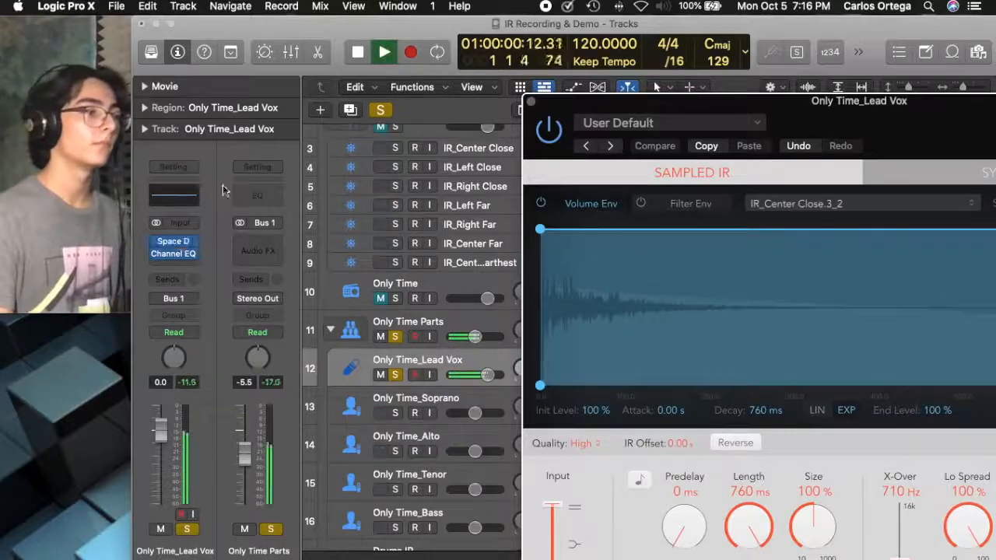
drag(540, 112, 354, 42)
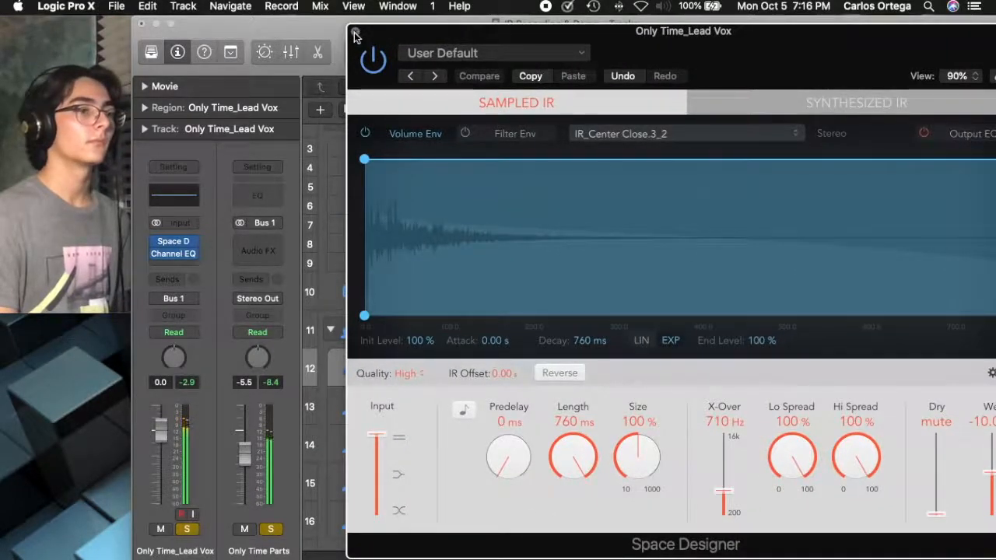
click(355, 33)
- Unsolo the lead vocal and turn on Space Designer on the Soprano, Alto, Tenor and Bass tracks in the mixer
key(Down)
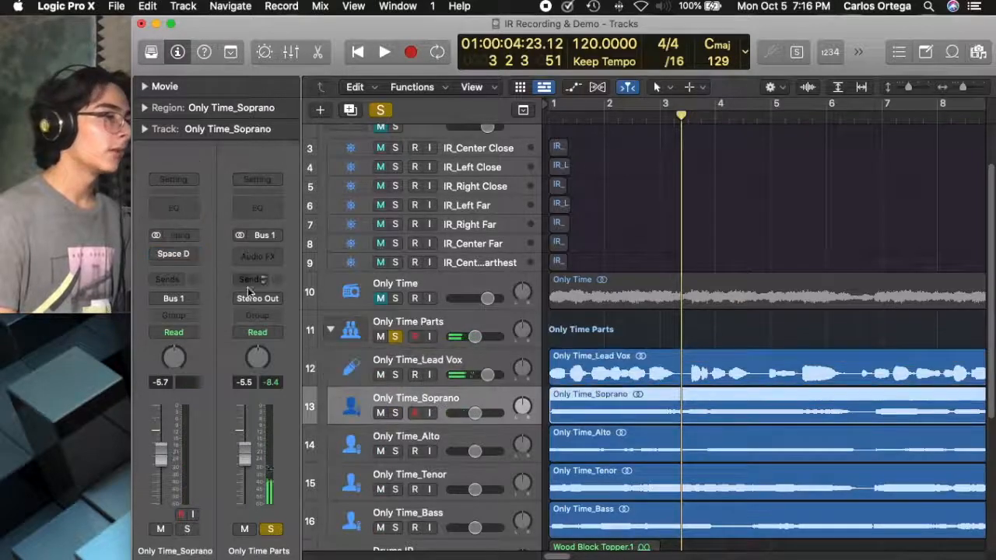
click(357, 442)
key(x)
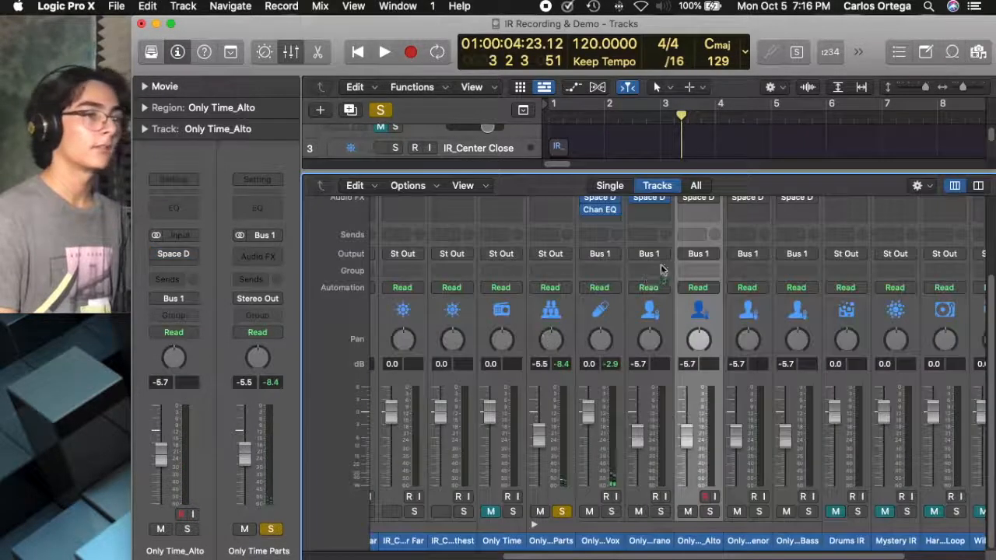
scroll(715, 264, up, 2)
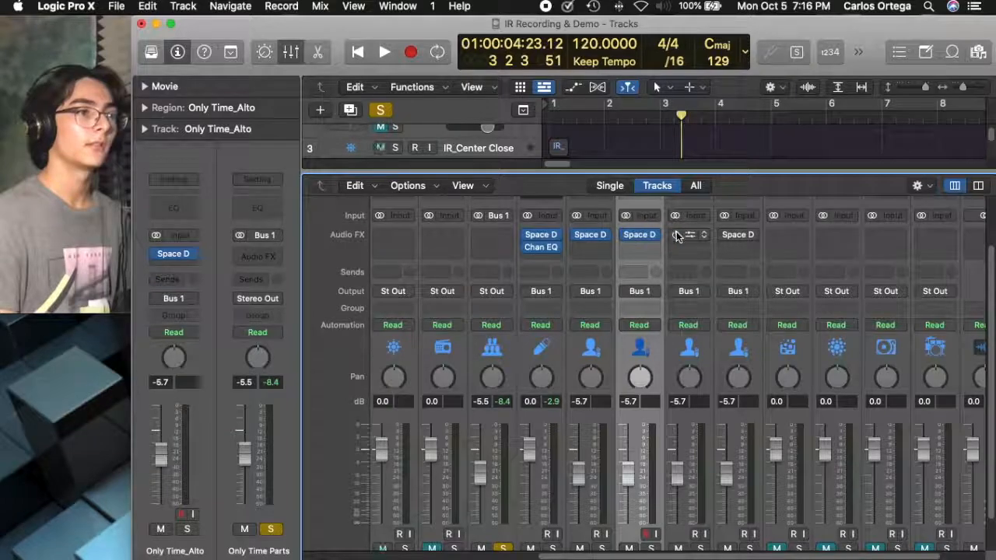
- Listen to all the Only Time parts with their reverbs from the beginning and hide the mixer
key(Return)
key(space)
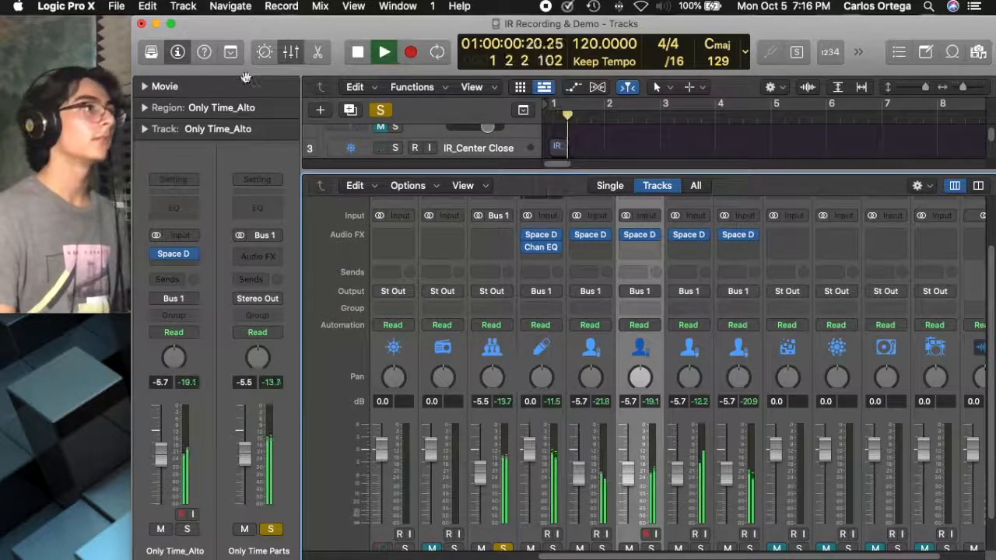
click(290, 51)
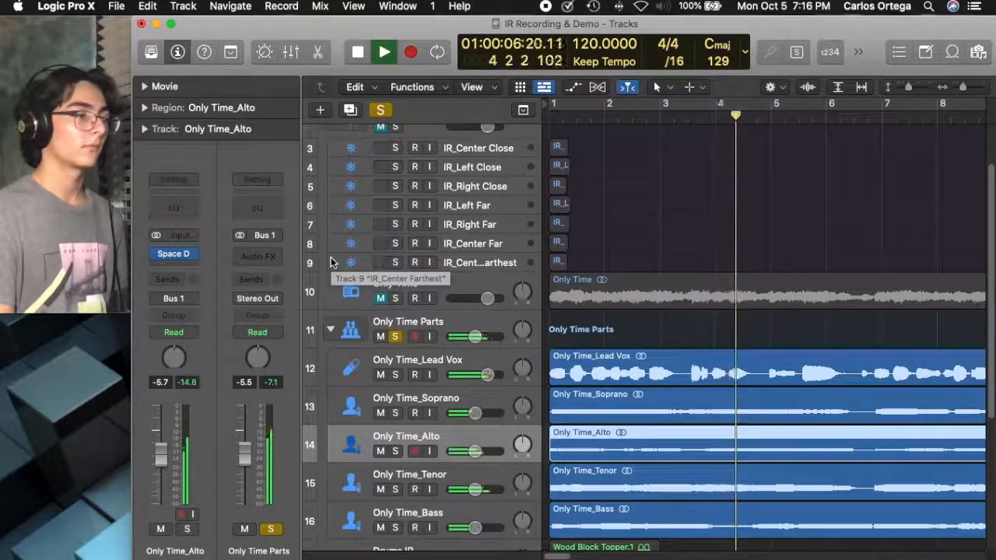
key(space)
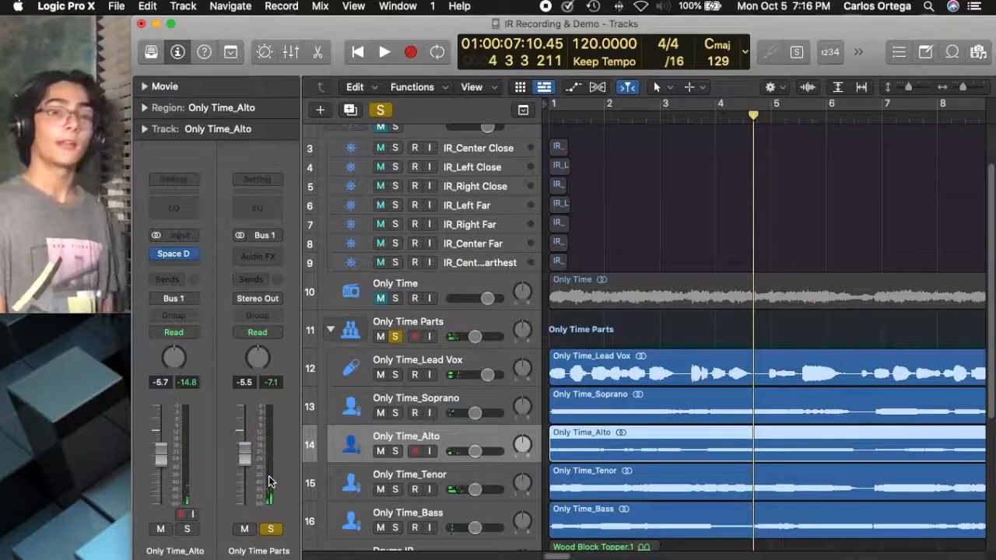
- Try out the pan control of the Only Time_Lead Vox track and reset it to centre
scroll(576, 225, up, 2)
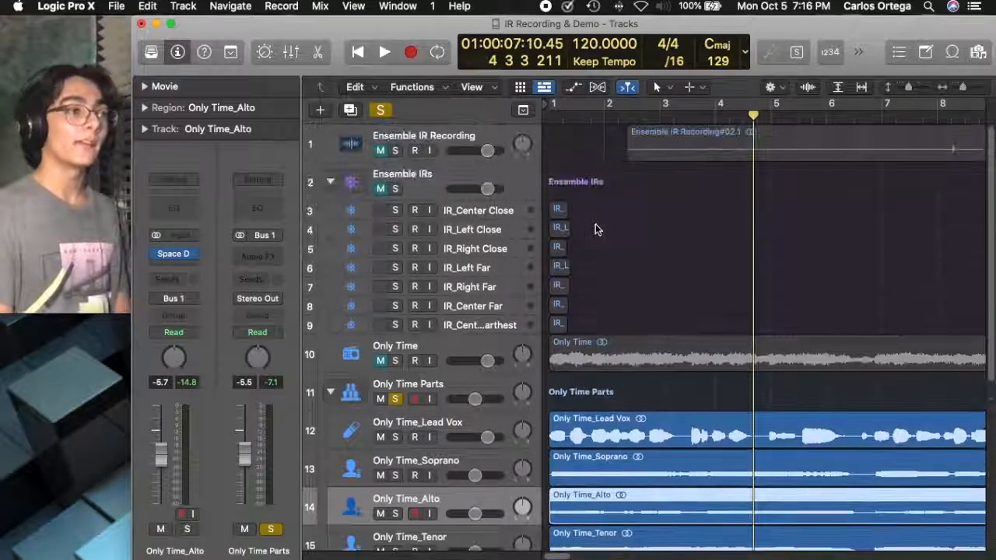
scroll(583, 253, down, 4)
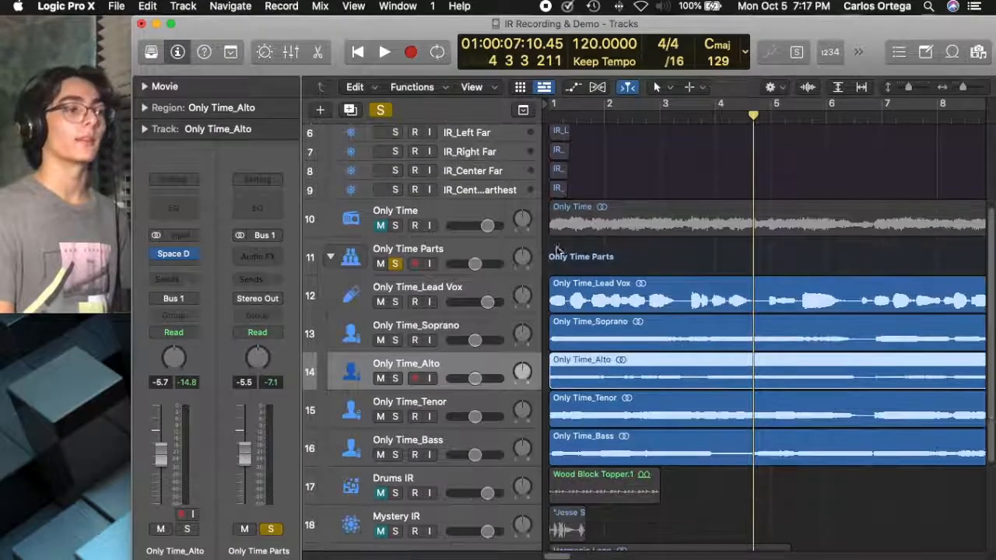
drag(515, 301, 515, 280)
alt+click(524, 300)
- Solo the IR_Center Close track, return to the beginning of the project and open the track's Channel EQ
scroll(632, 265, right, 2)
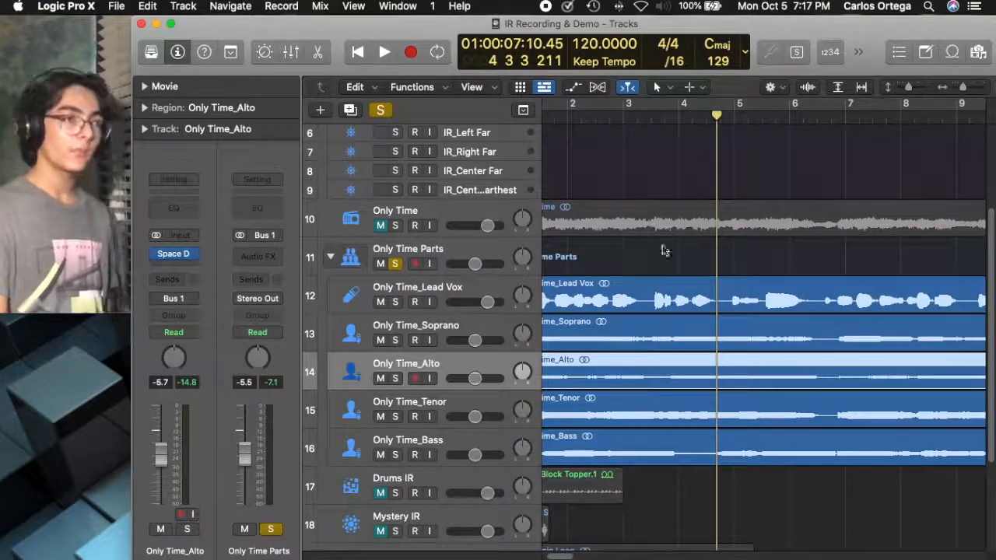
scroll(669, 256, left, 2)
scroll(682, 265, up, 6)
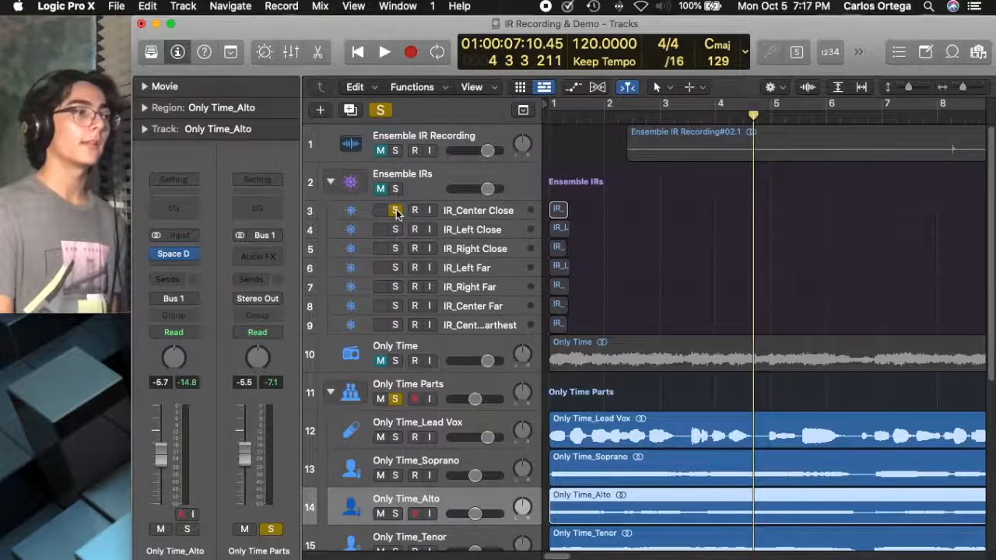
key(Return)
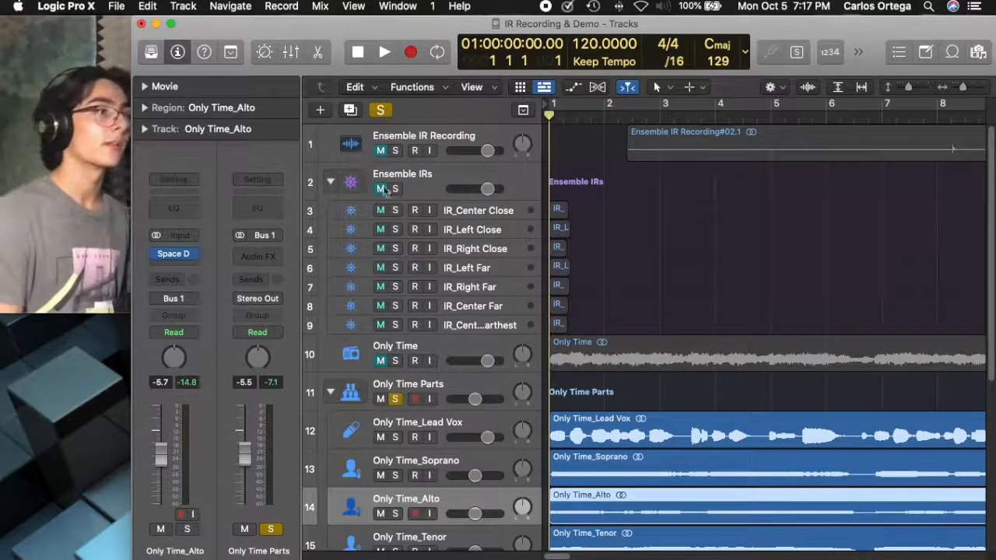
click(350, 208)
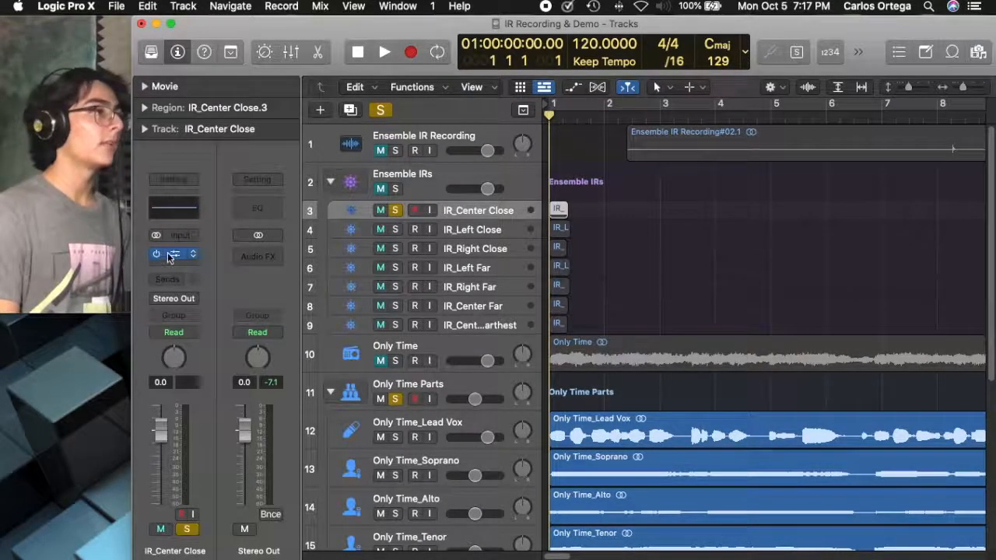
click(168, 256)
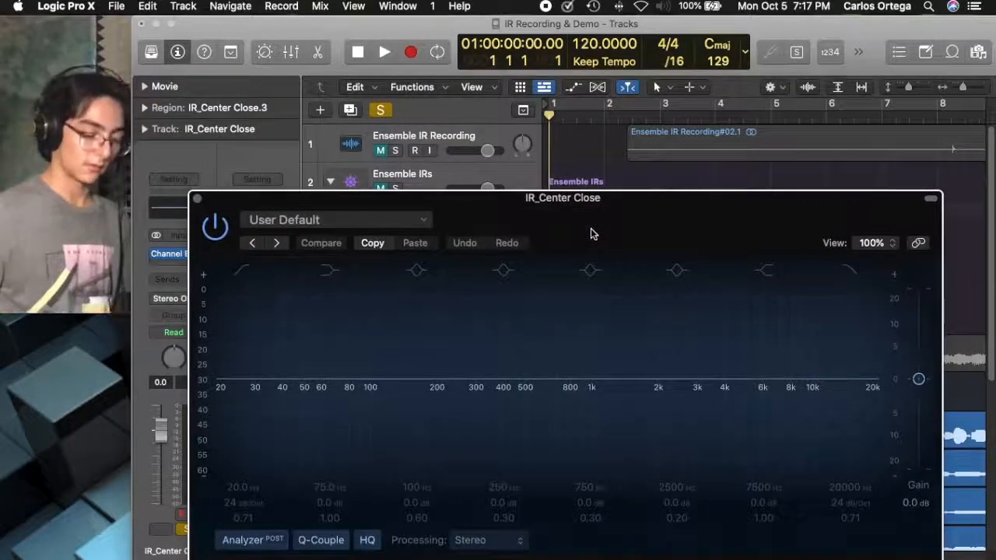
- Play the IR_Center Close impulse while examining its spectrum in the Channel EQ analyzer, and finish by closing the EQ and unsoloing the track
drag(591, 233, 587, 326)
key(space)
drag(572, 282, 589, 123)
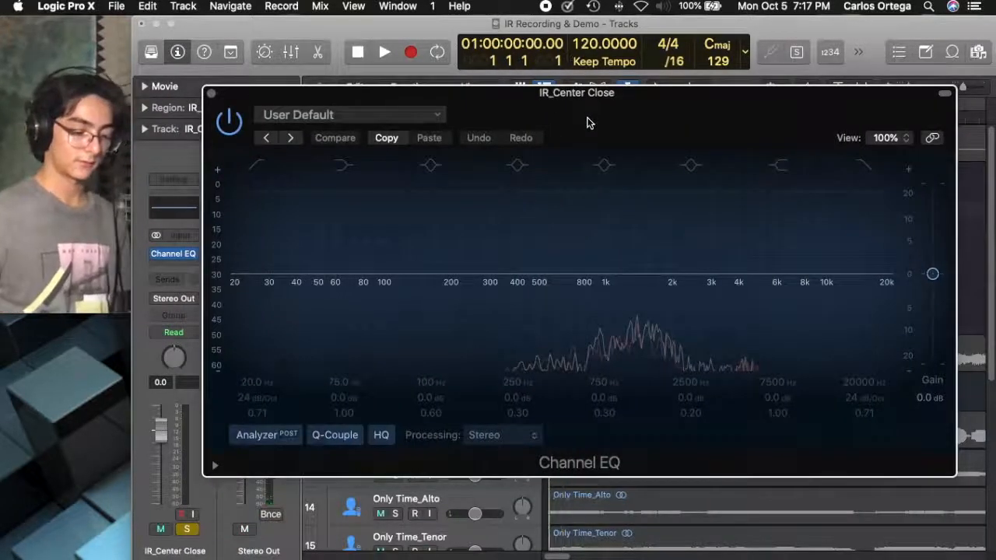
key(space)
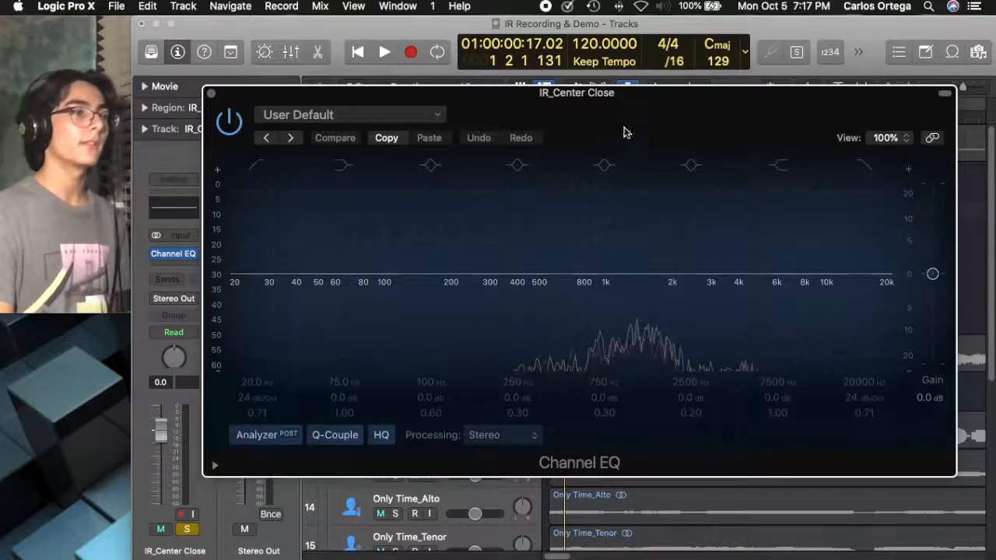
drag(624, 137, 633, 102)
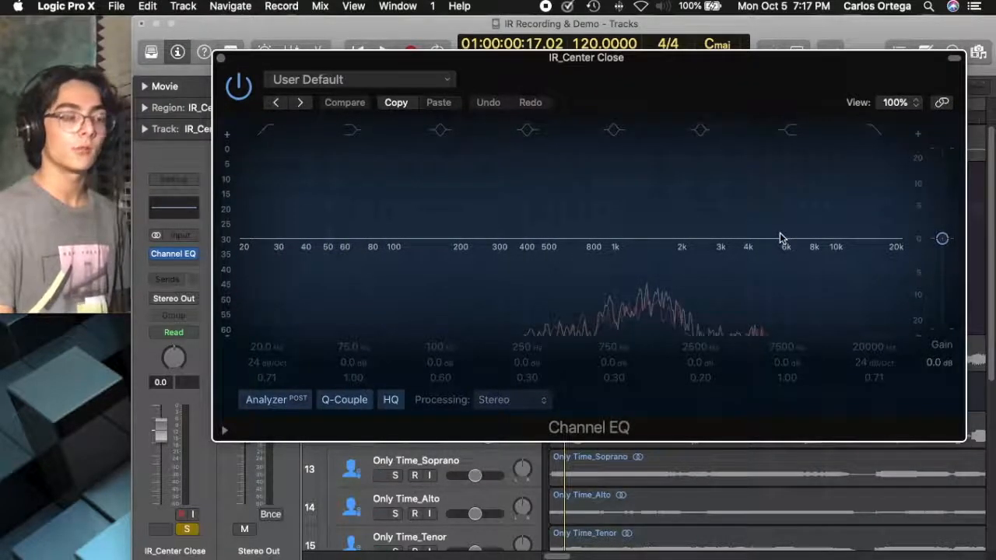
key(space)
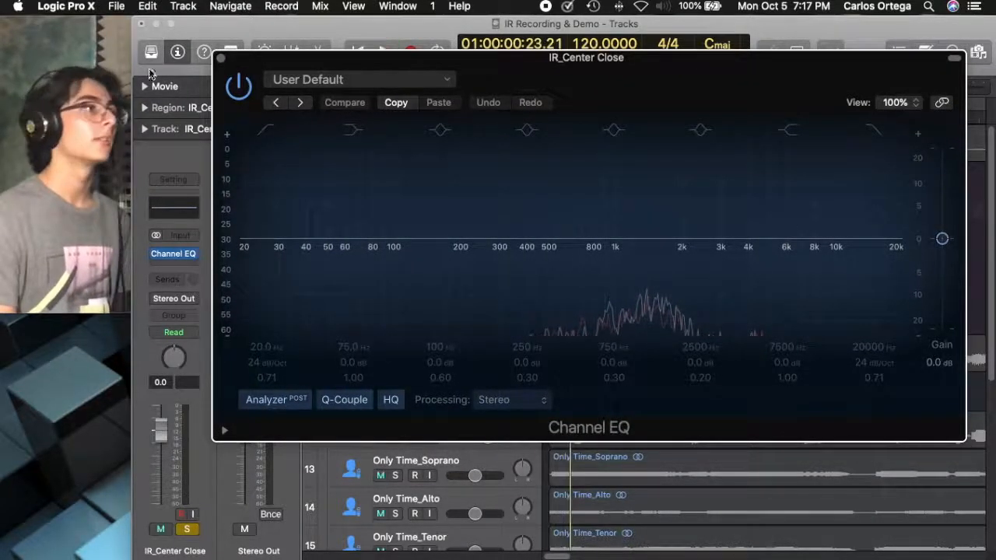
click(221, 59)
click(395, 211)
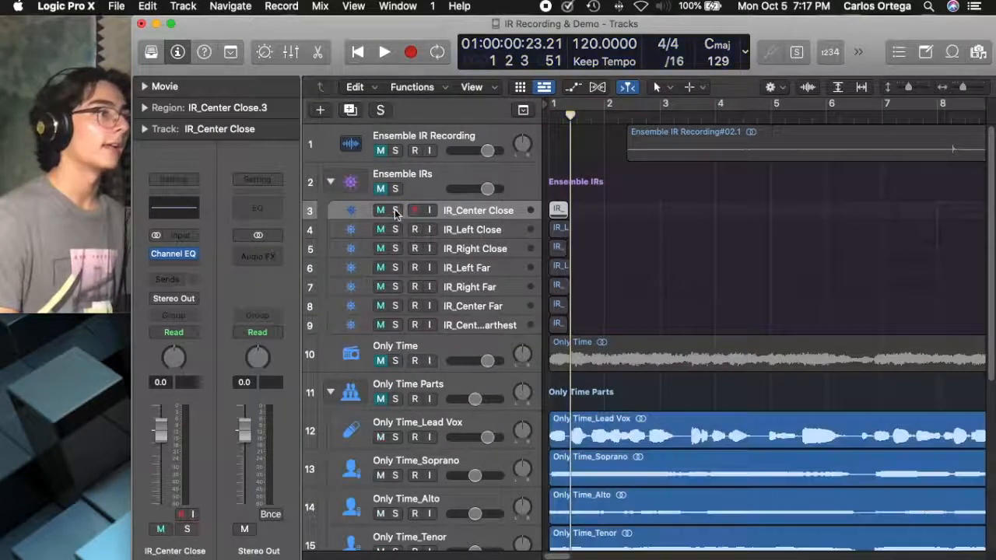
- Add a Channel EQ to Only Time_Lead Vox, play from the beginning to examine the vocal's spectrum, and close the EQ
click(351, 434)
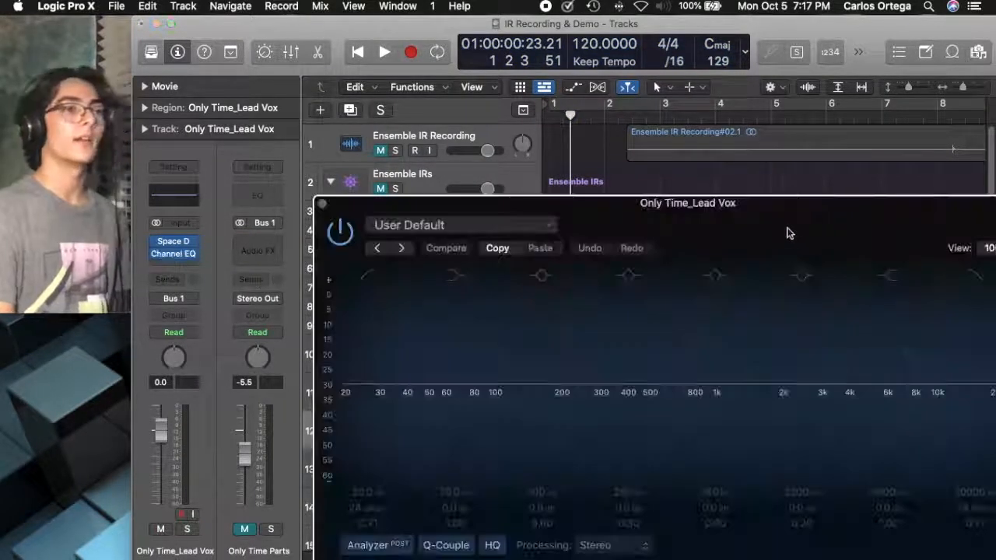
drag(789, 232, 652, 90)
key(Return)
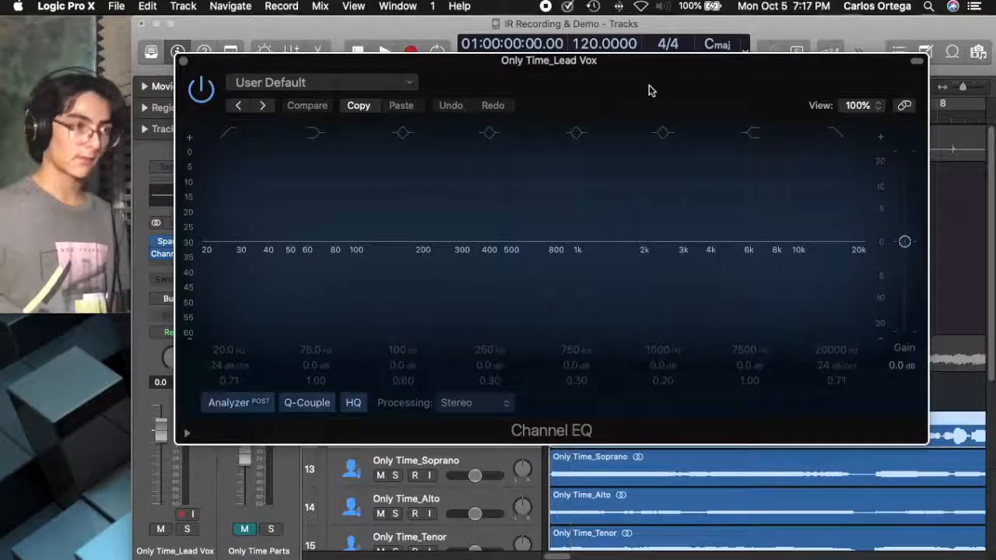
key(space)
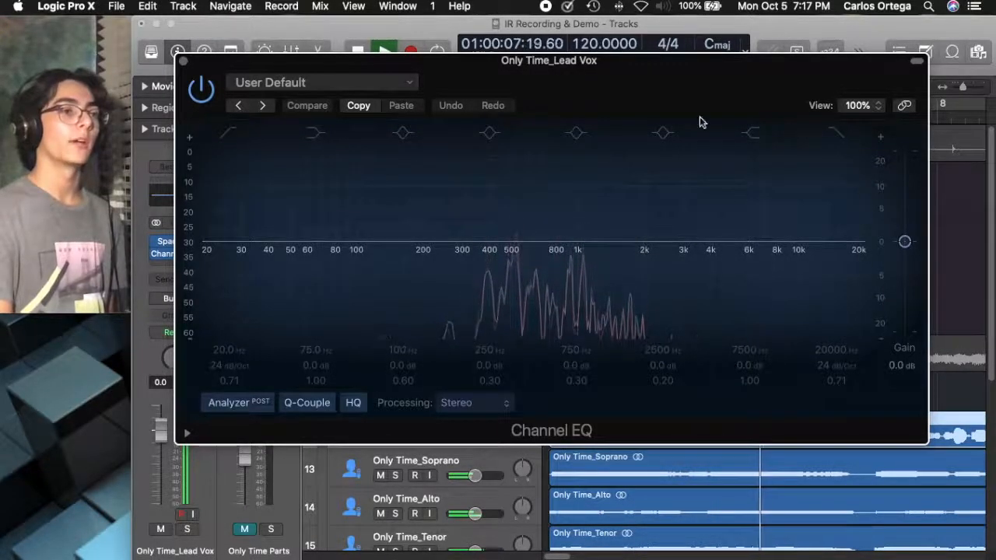
drag(693, 91, 902, 274)
key(space)
click(391, 244)
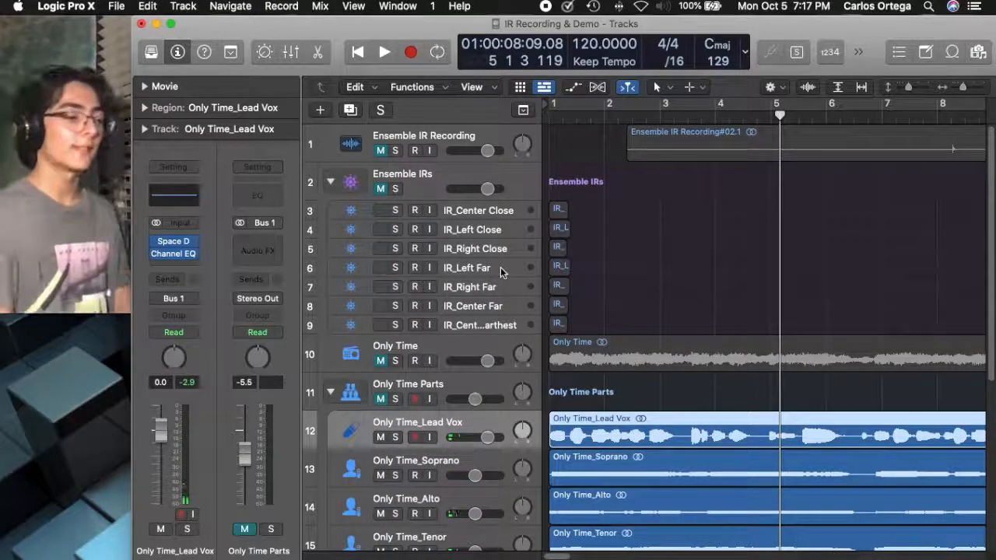
- Listen to the Harmonic Loop and Wild West Beat tracks without reverb and unsolo the IR Tests stack
scroll(683, 310, down, 2)
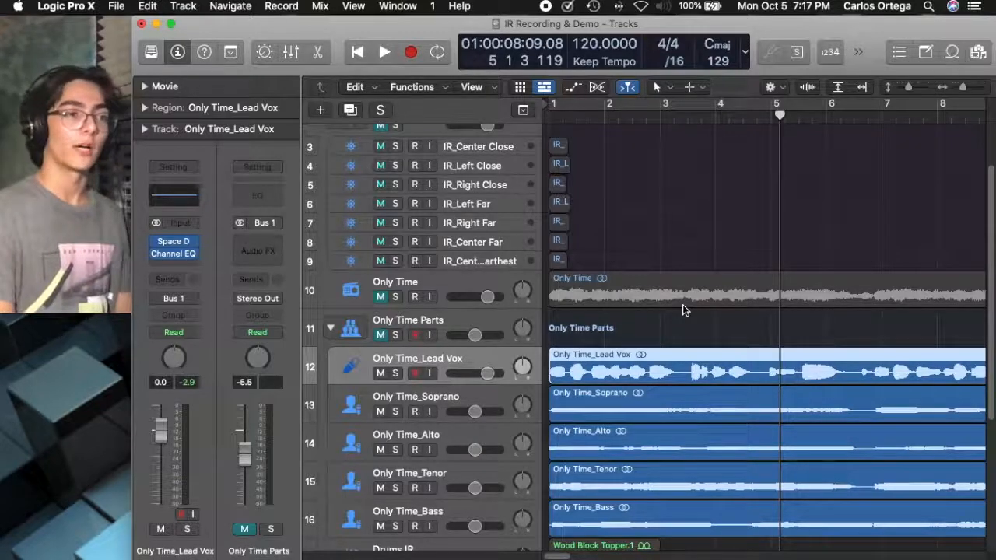
scroll(695, 314, down, 2)
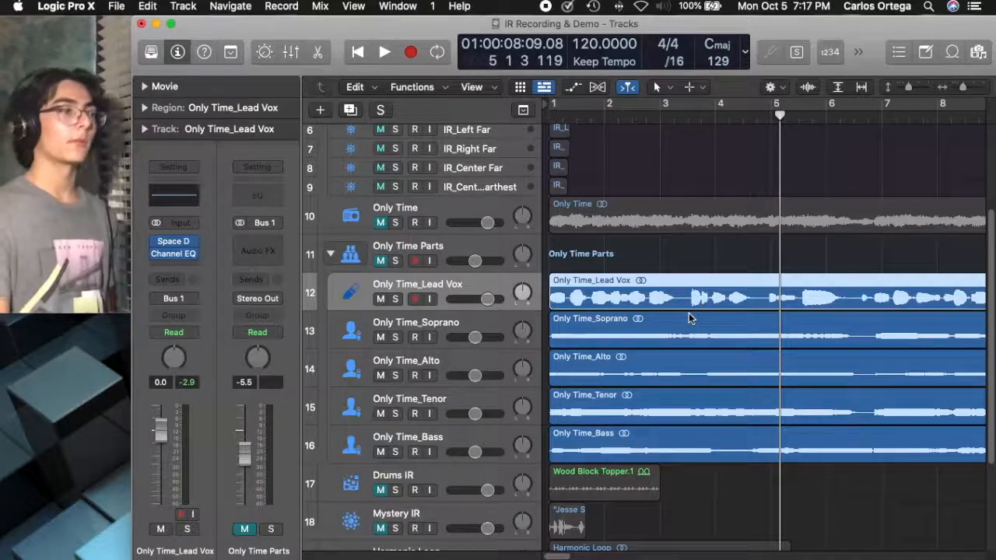
scroll(689, 313, down, 2)
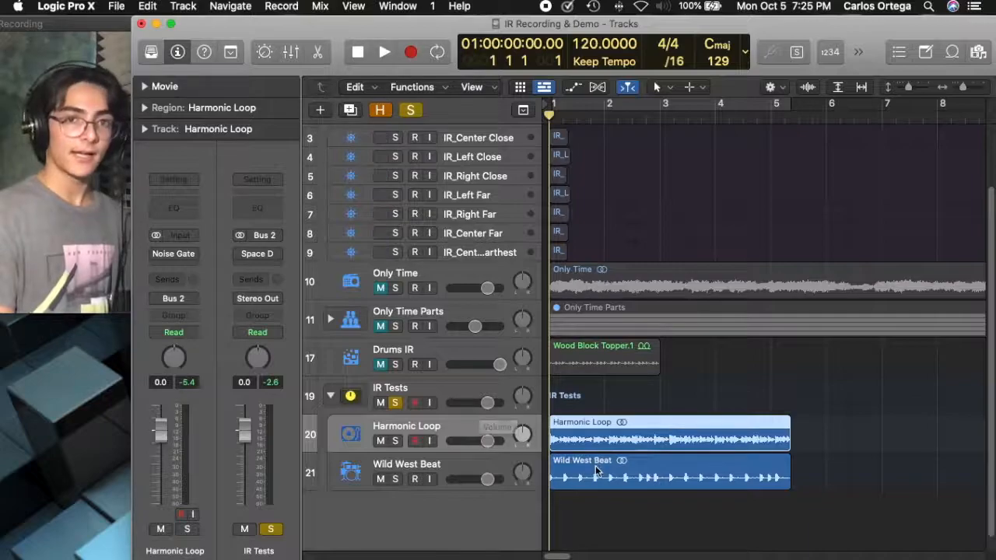
key(space)
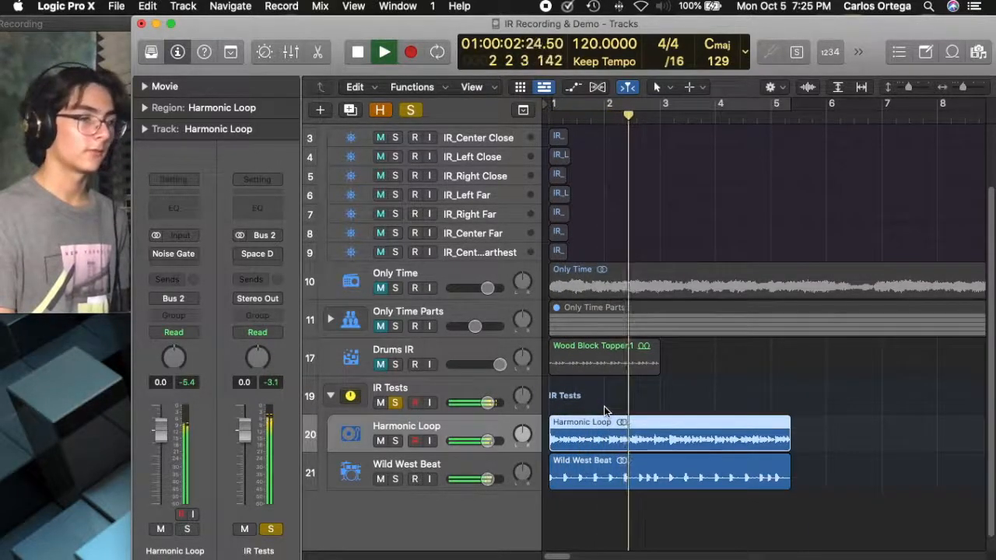
key(space)
click(397, 403)
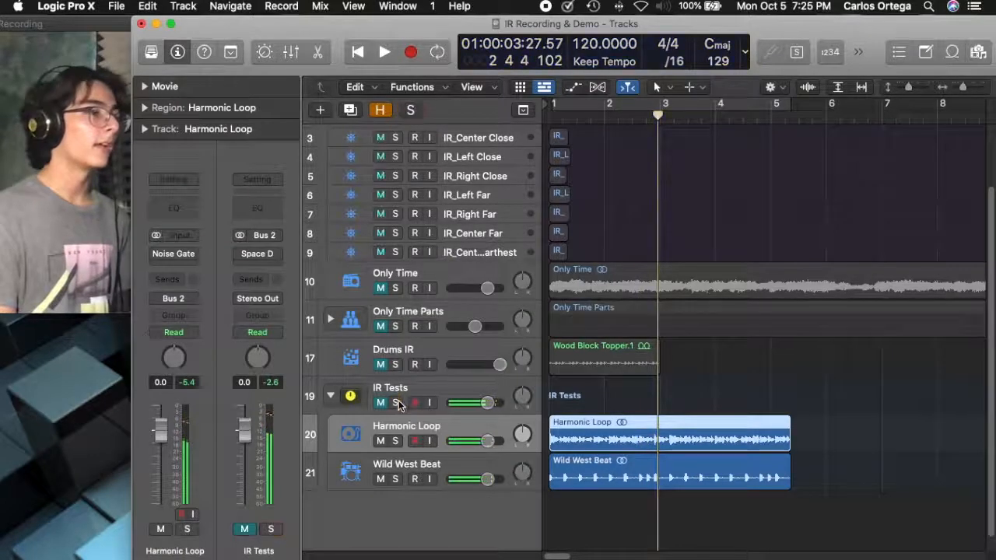
- Solo the Drums IR track, listen to the Wood Block Topper.1 region from the beginning, and unsolo the track
click(397, 364)
key(Return)
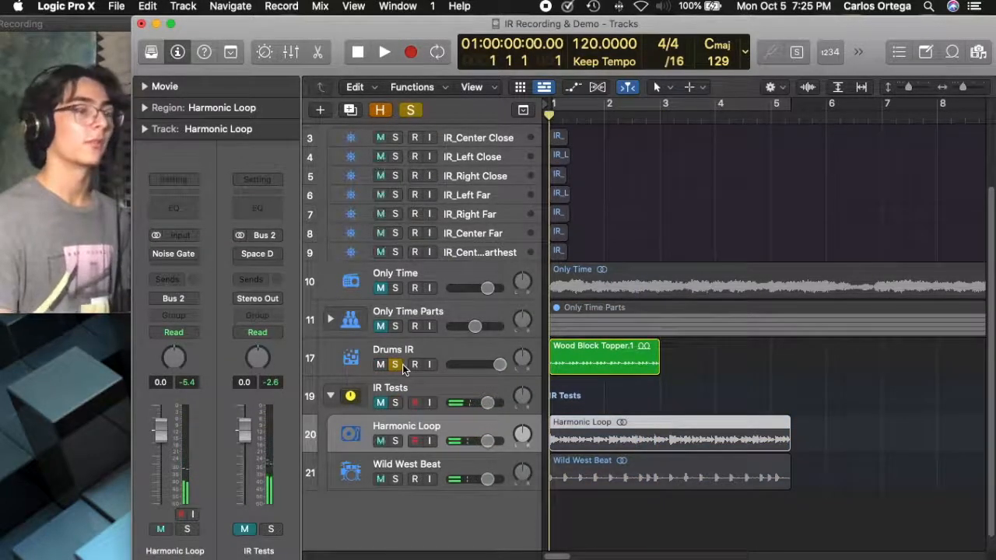
key(space)
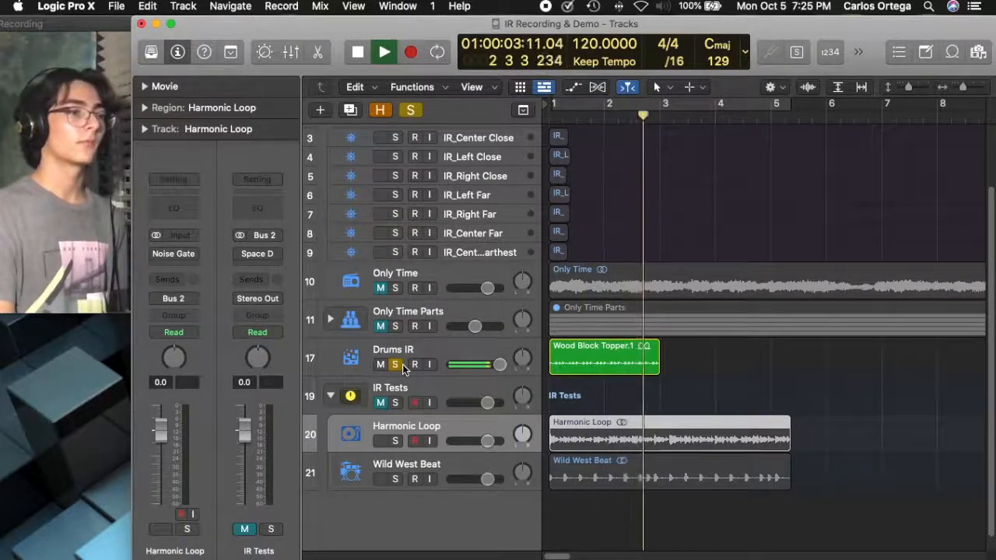
key(space)
click(402, 365)
- Turn on Space Designer on the IR Tests stack and load the Wood Block Topper.1 region as its impulse response
click(440, 389)
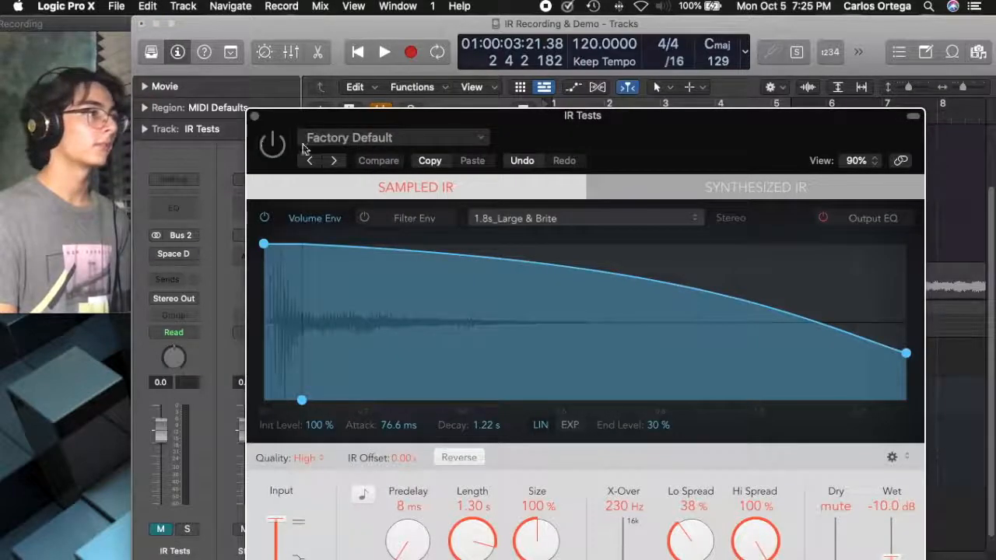
click(271, 152)
drag(611, 123, 987, 31)
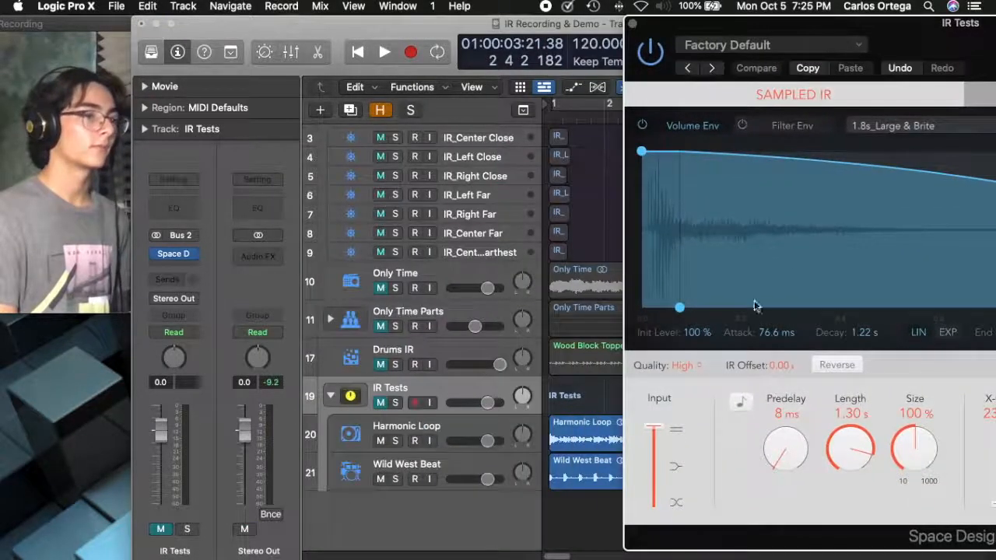
drag(603, 357, 832, 222)
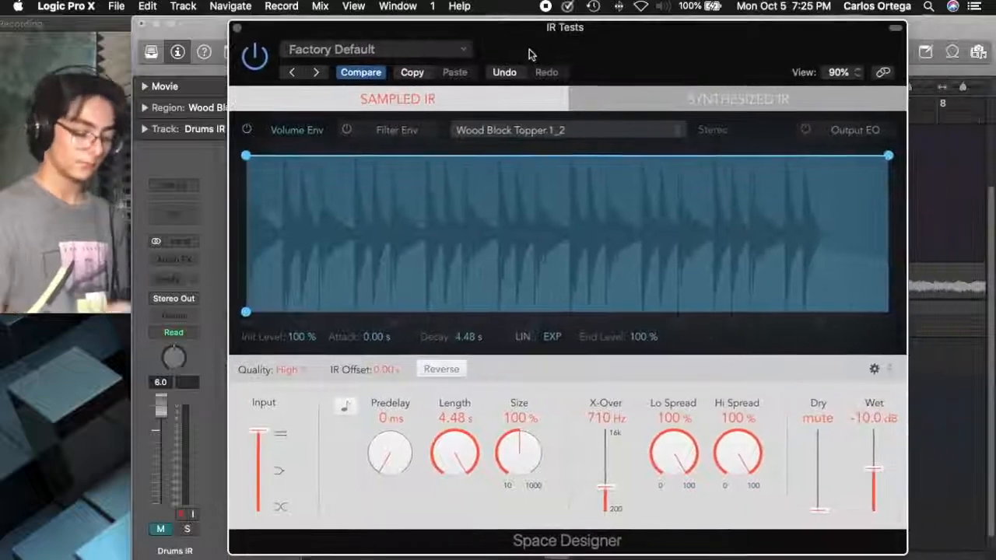
- Listen to the IR Tests loops through the wood block impulse response, close Space Designer and unsolo the stack
drag(528, 53, 548, 49)
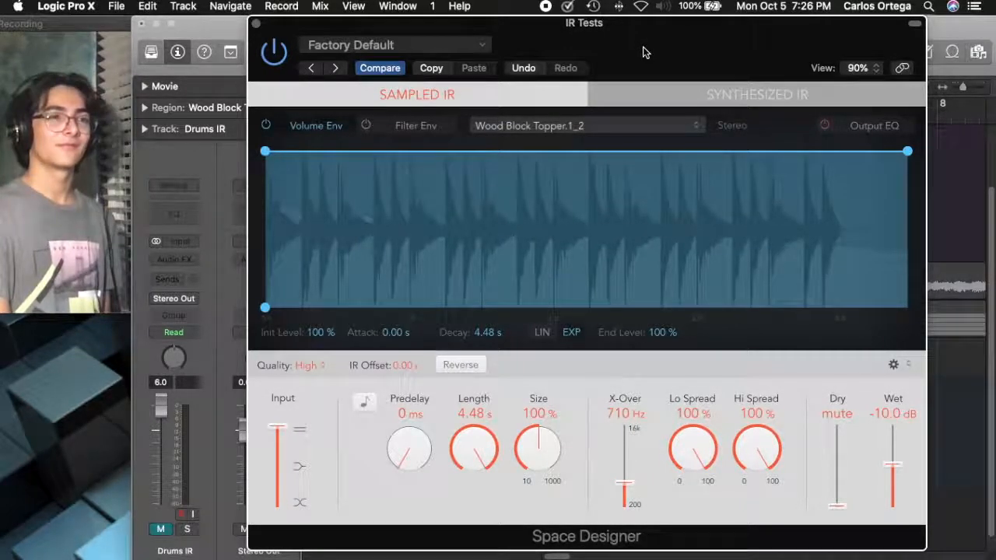
drag(642, 51, 602, 62)
click(216, 35)
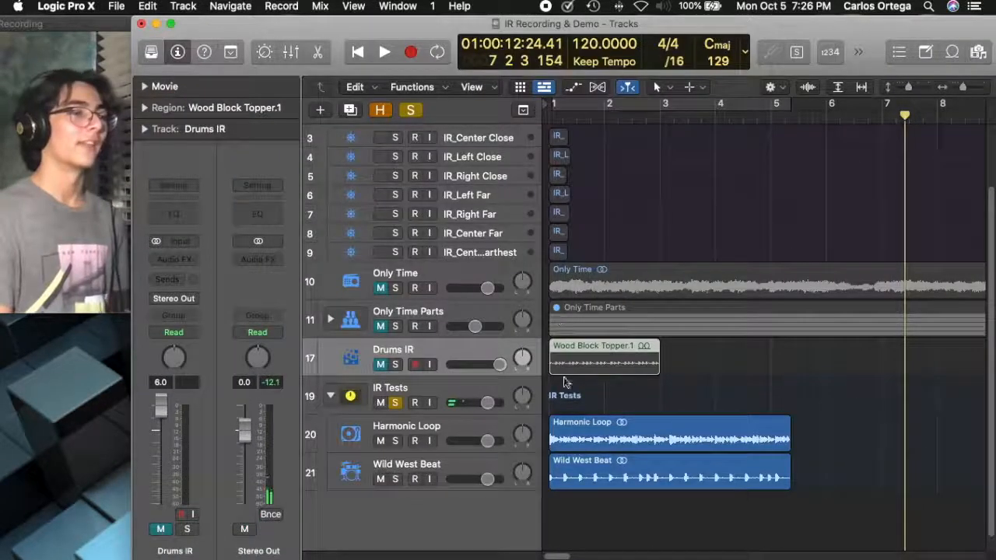
click(391, 402)
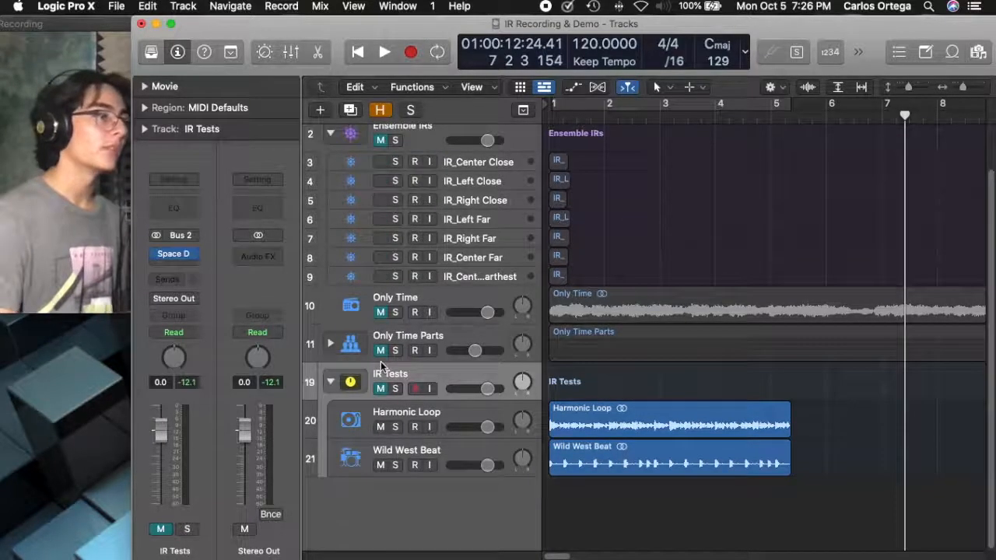
- Reveal the hidden tracks and load the Mystery IR region as the impulse response in the IR Tests stack's Space Designer
key(h)
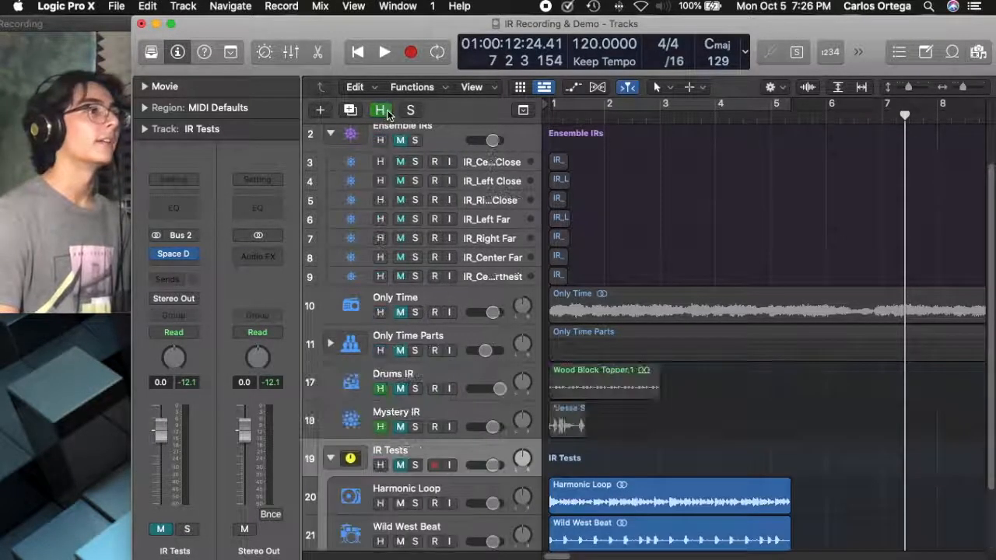
scroll(649, 344, down, 3)
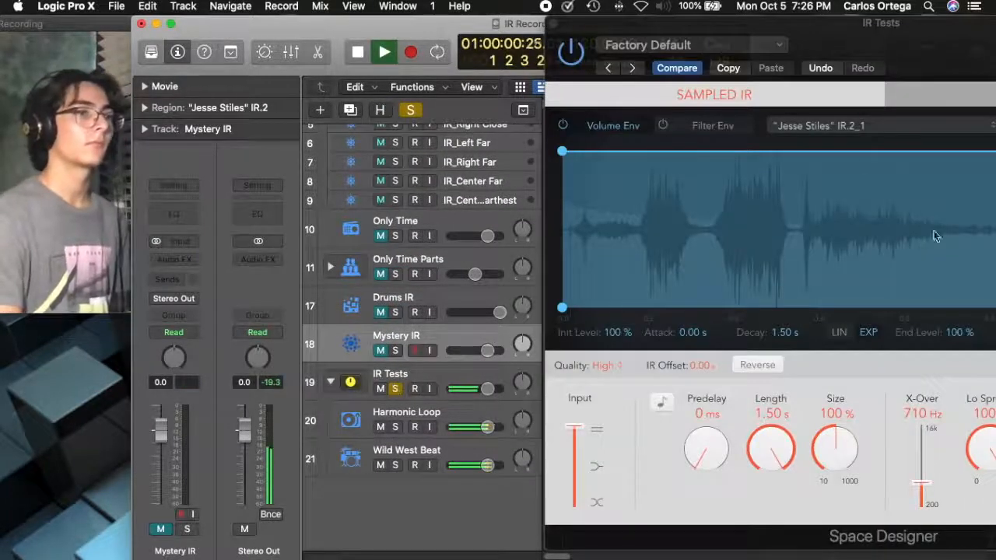
drag(964, 60, 690, 60)
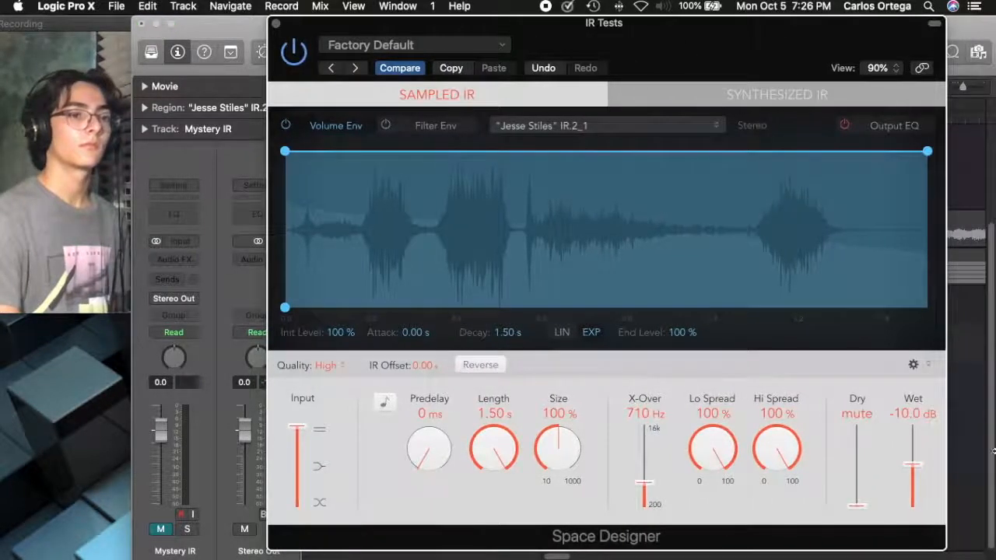
- Raise Space Designer's Wet level to 0.0 dB and listen to the IR Tests loops through the Mystery IR sample
drag(902, 489, 905, 343)
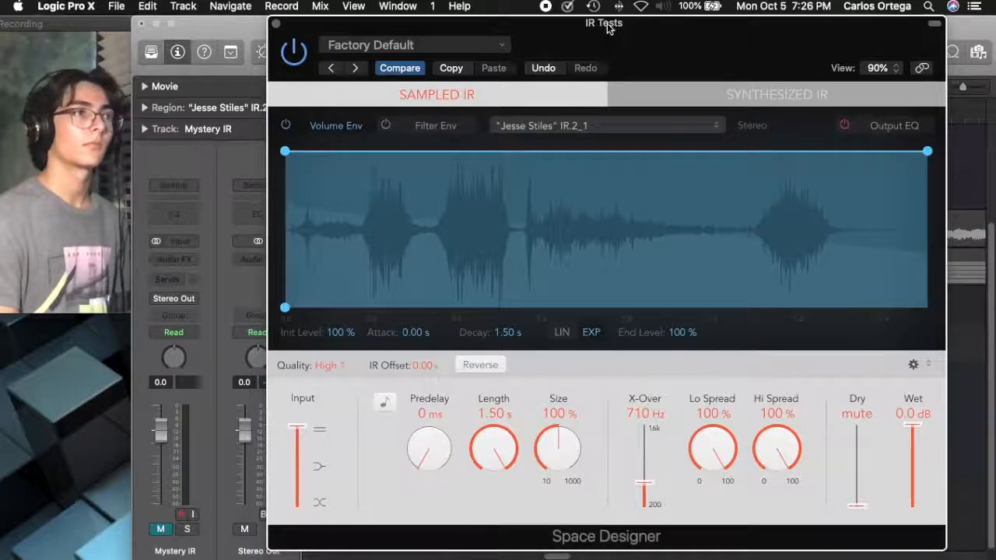
drag(632, 45, 640, 42)
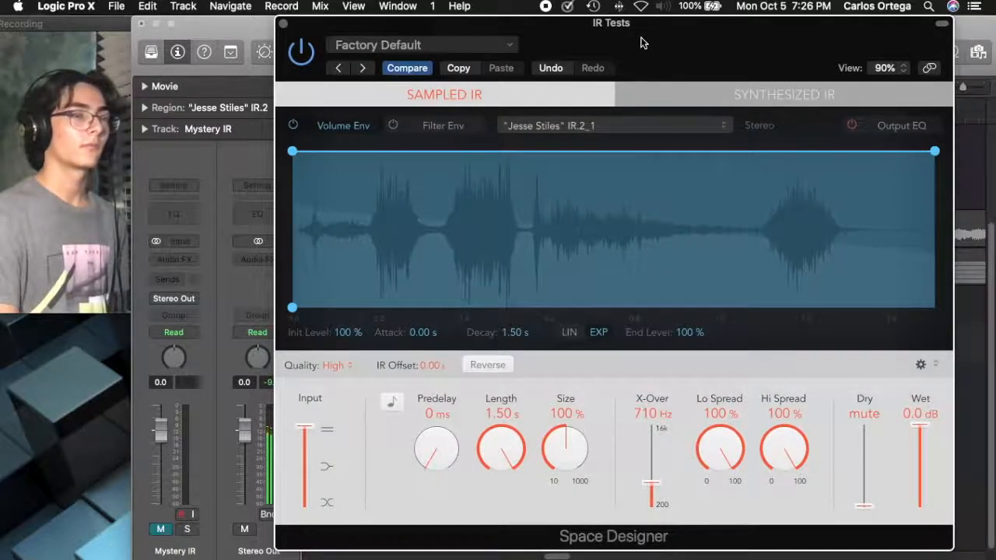
drag(640, 43, 629, 38)
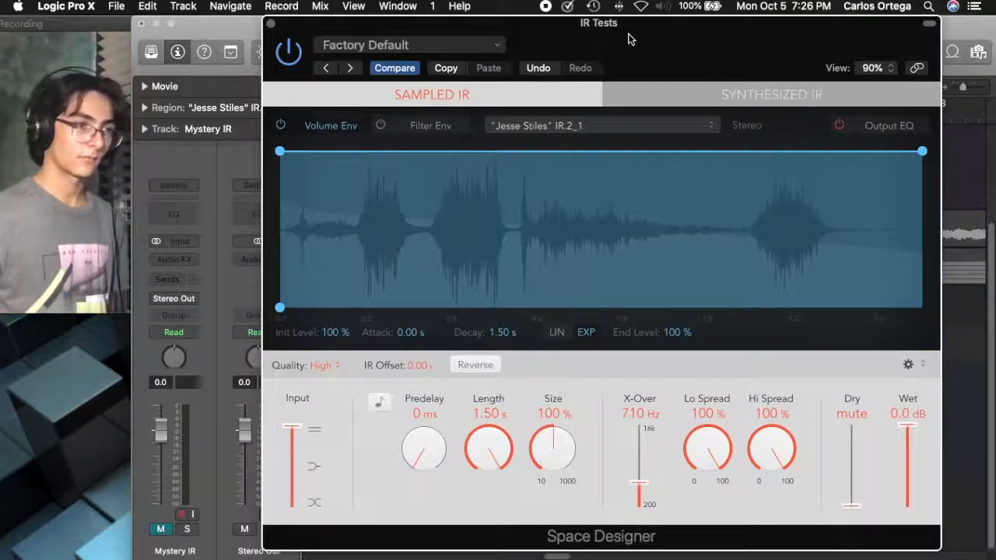
drag(628, 41, 546, 39)
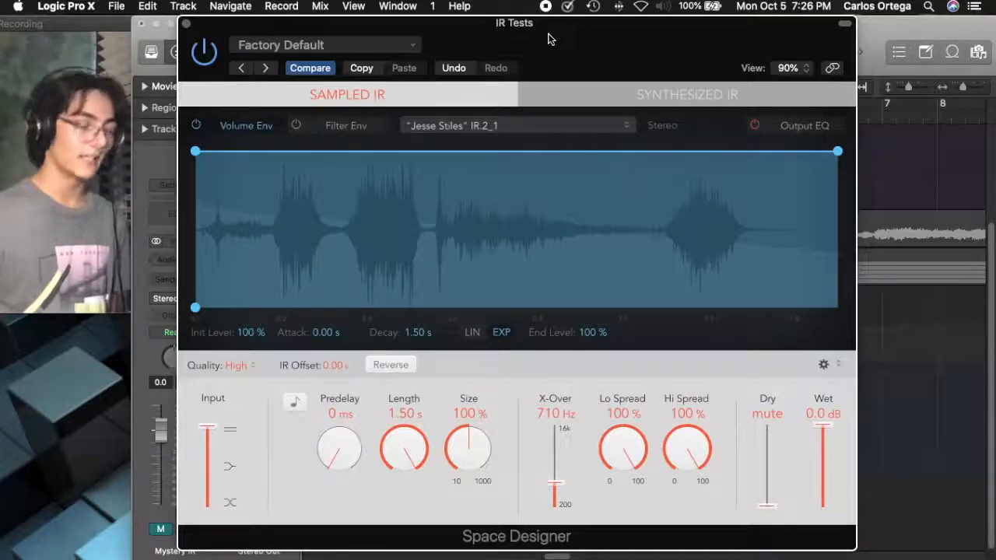
drag(549, 39, 327, 31)
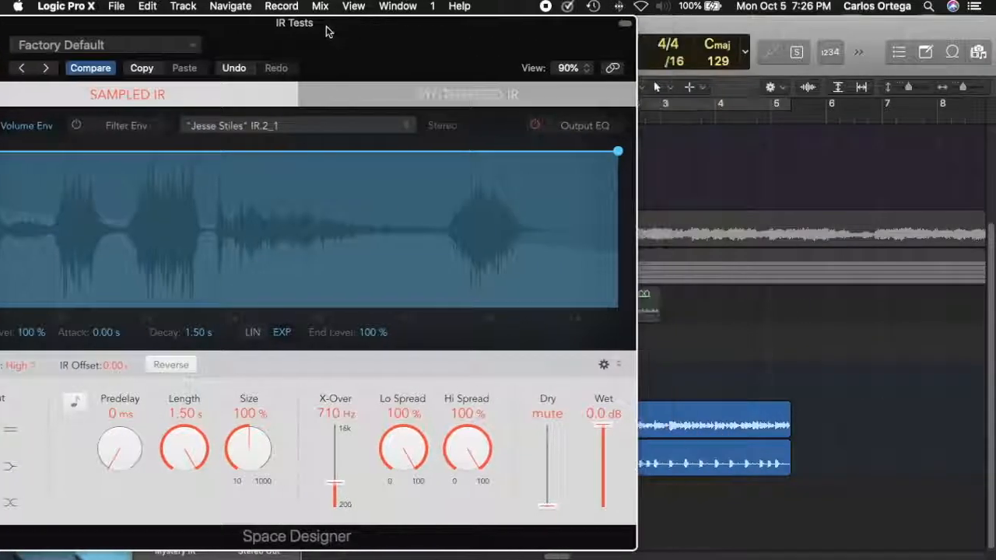
- Audition the IR Tests loops through the Mystery IR from around bar 3 and close Space Designer
double_click(660, 119)
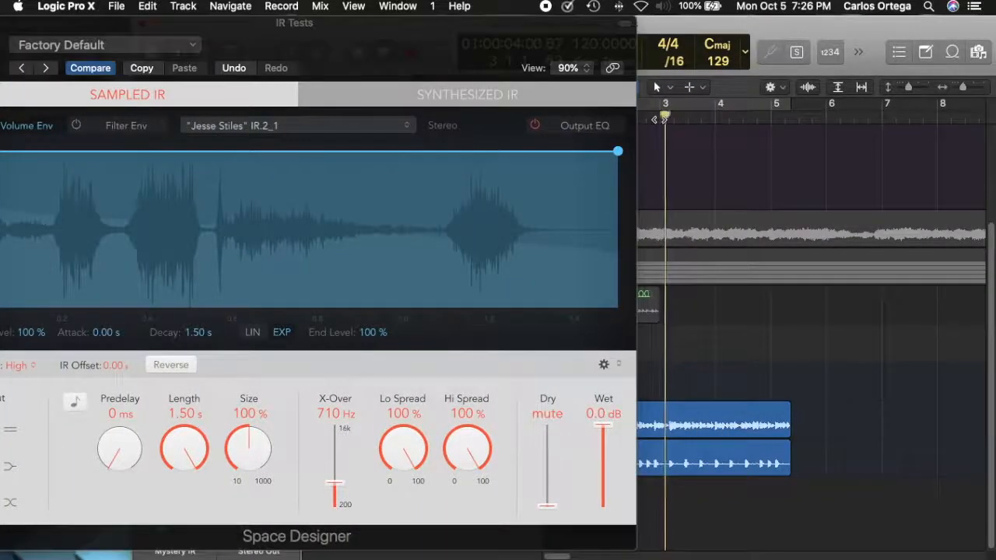
click(716, 118)
click(686, 120)
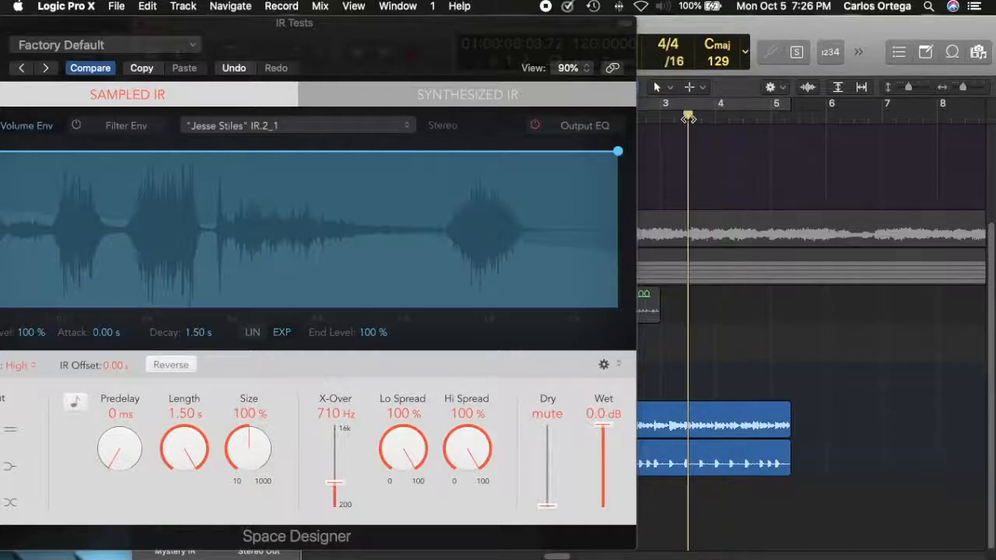
drag(468, 59, 824, 58)
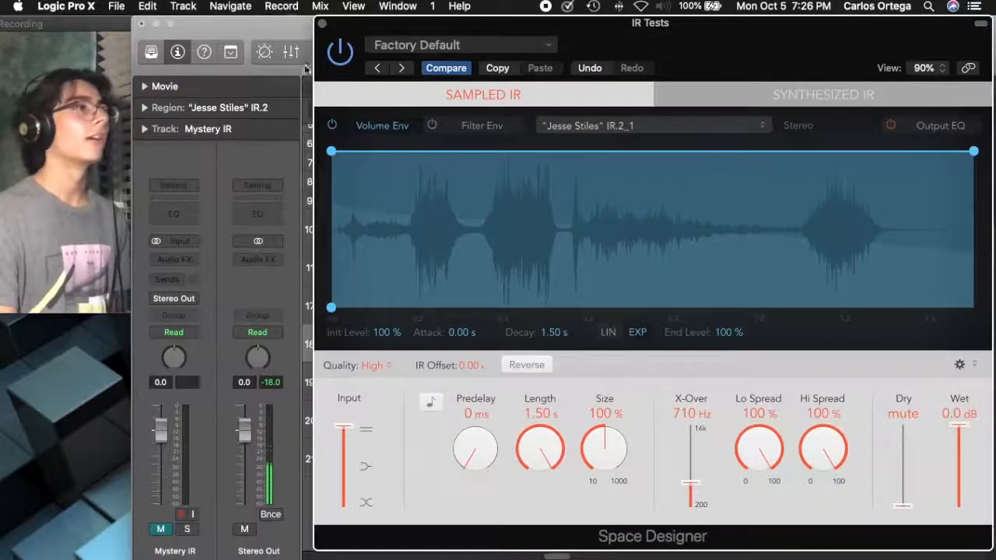
click(324, 25)
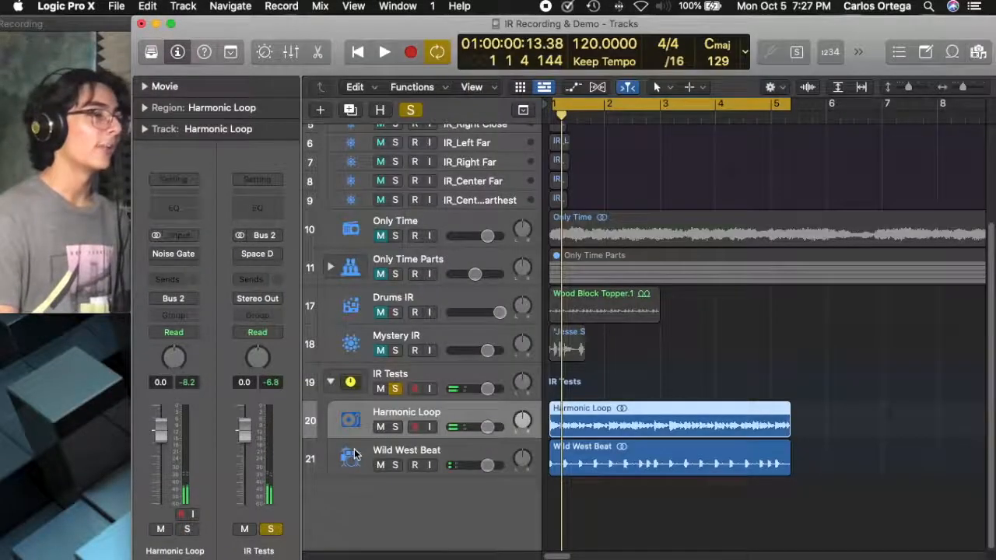
- Solo the Harmonic Loop track, listen to it on its own without Space Designer, and unsolo it
click(396, 427)
key(space)
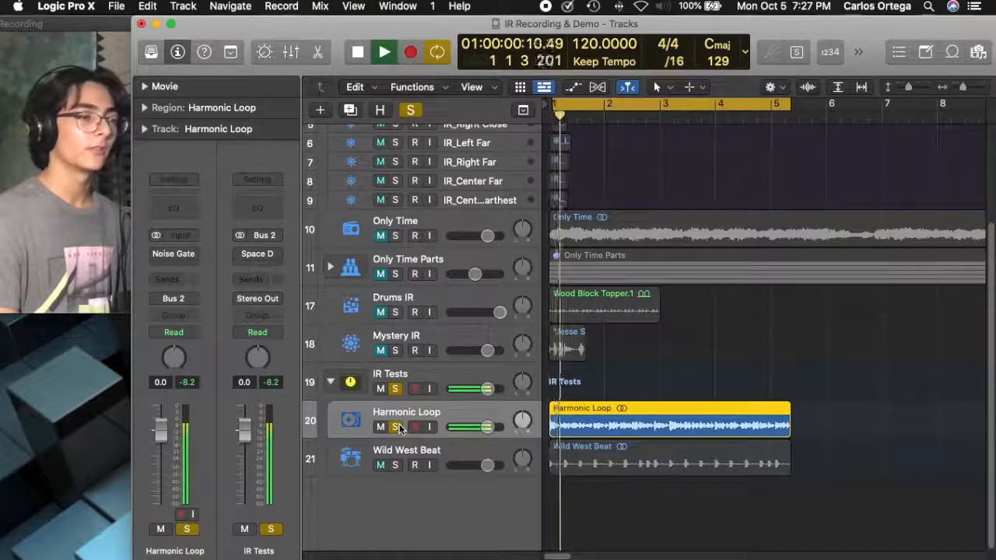
click(397, 427)
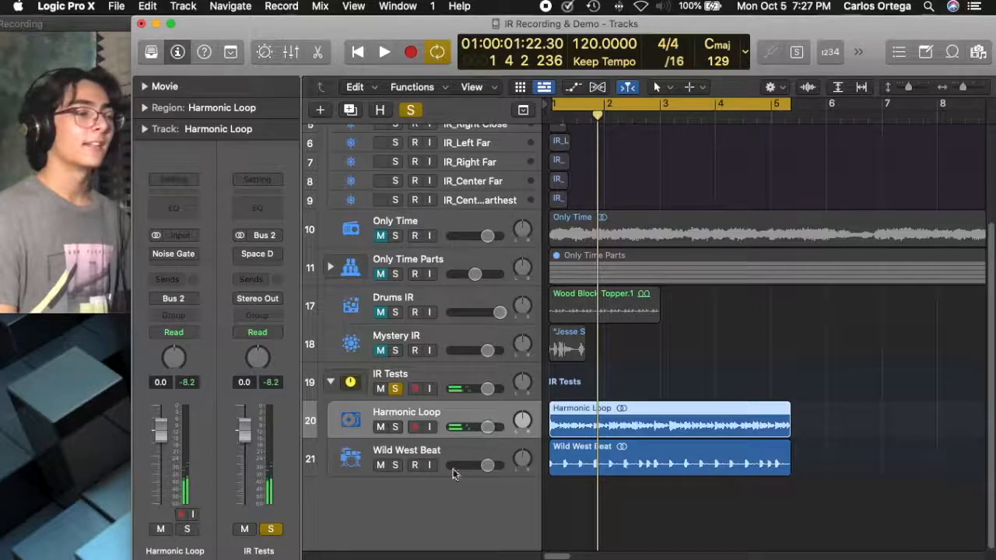
- Solo the Wild West Beat track, listen to it on its own, stop playback and unsolo it
click(394, 465)
key(space)
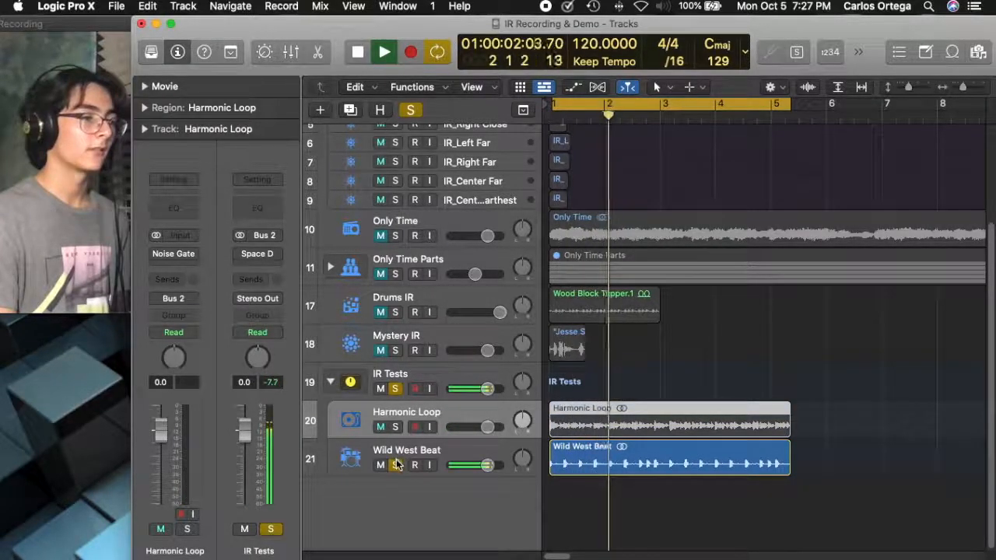
key(space)
click(395, 465)
- Turn on the Noise Gate on the Harmonic Loop track, play both loops together with it, and close its window
click(161, 263)
click(161, 266)
click(172, 255)
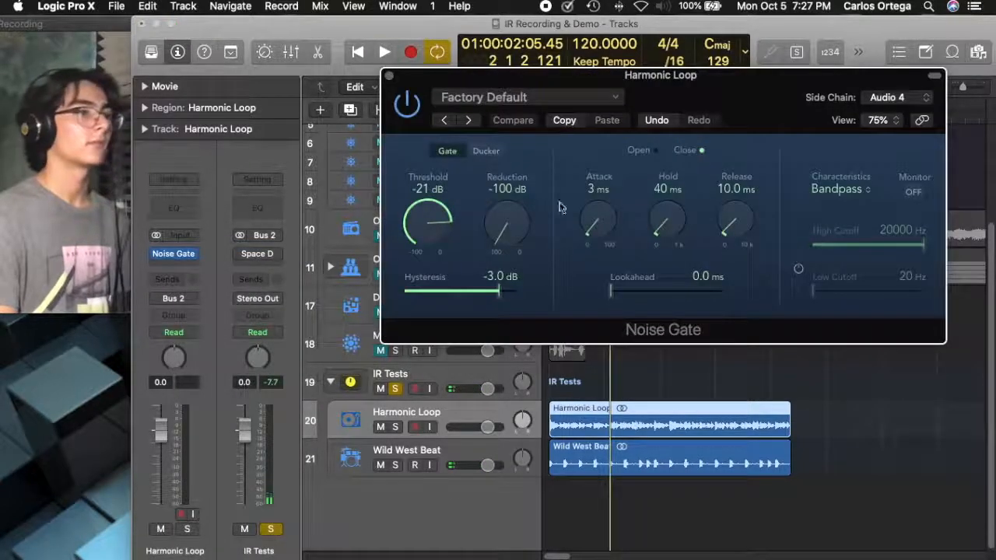
key(space)
drag(772, 84, 659, 102)
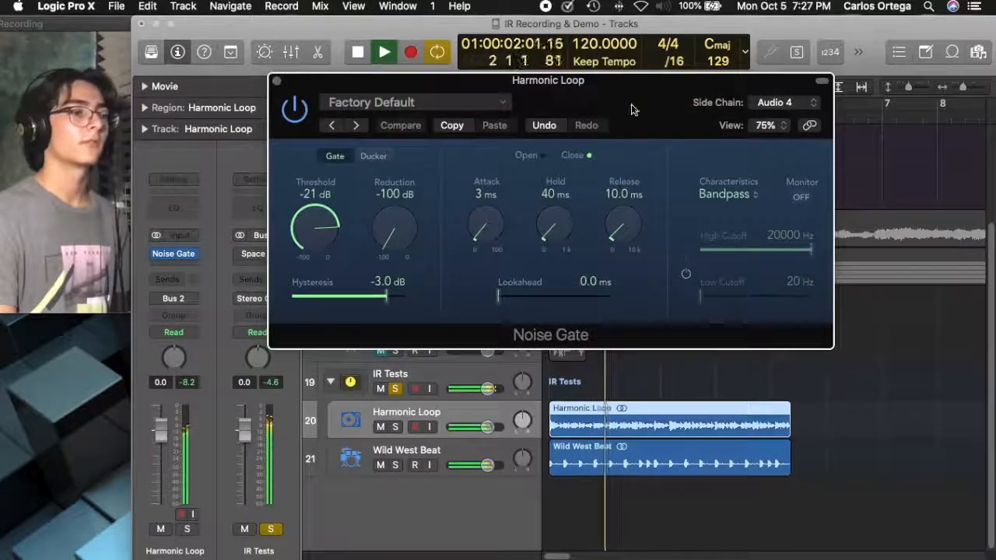
click(272, 79)
- Turn on Space Designer on the IR Tests stack, review its impulse response while the gated loops play, turn off cycling and stop playback after the loops end
mouse_move(243, 256)
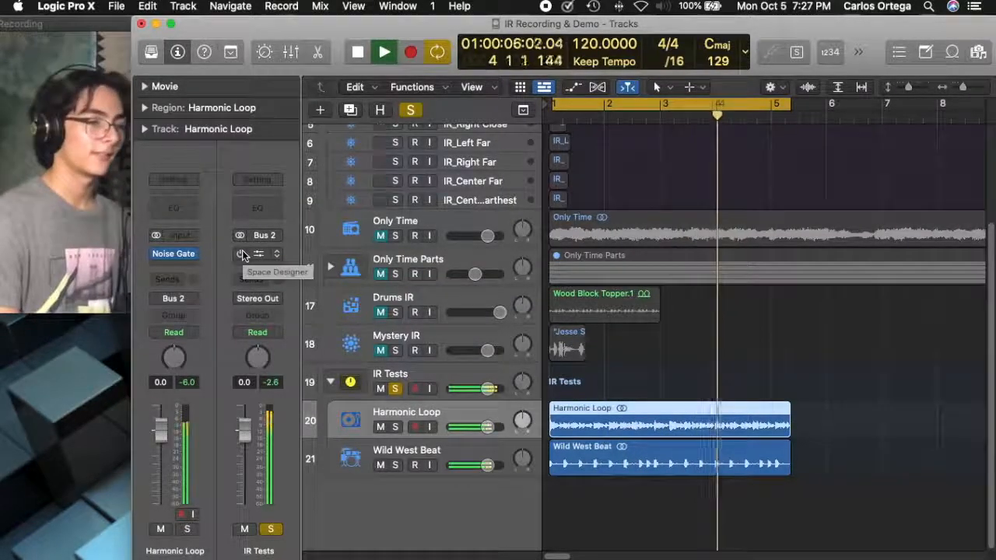
click(242, 254)
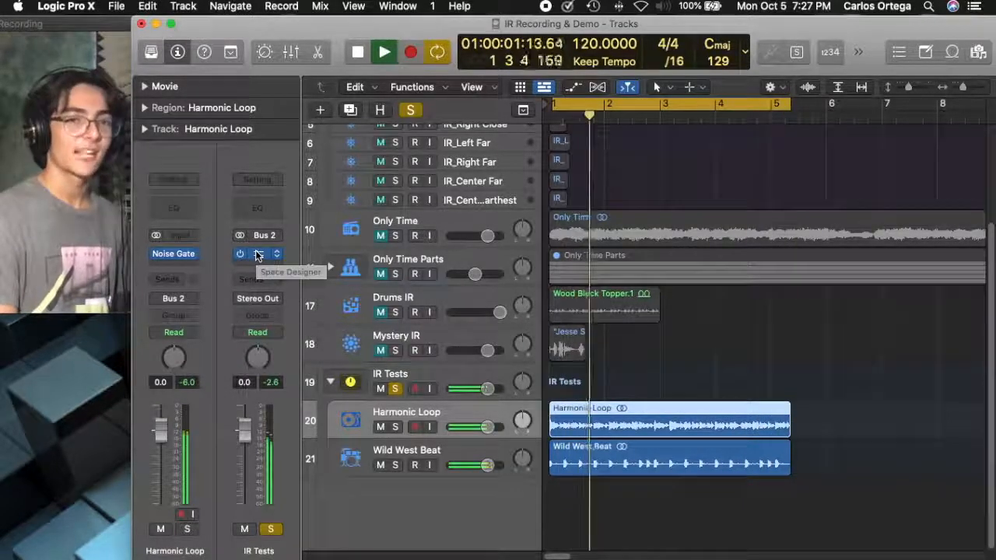
click(258, 255)
drag(786, 76, 655, 76)
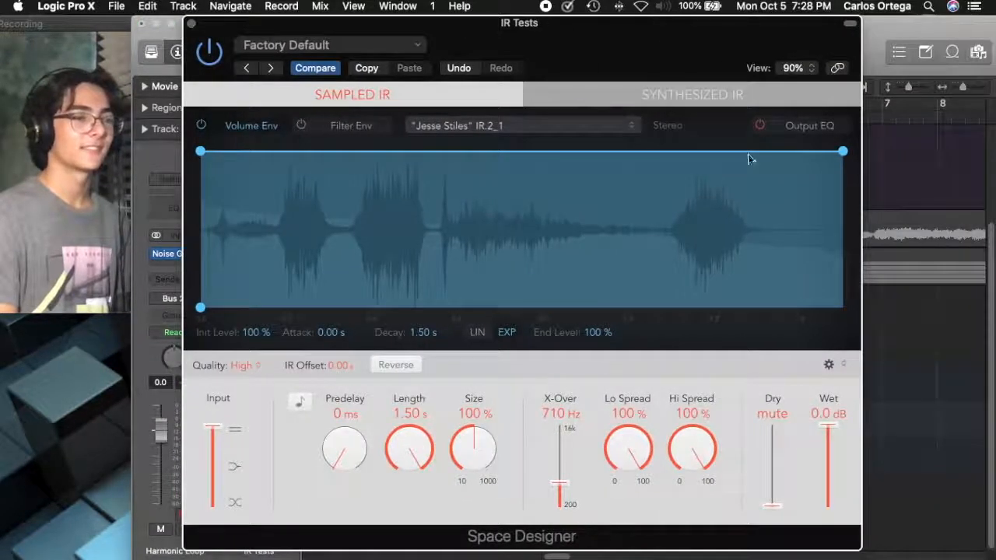
click(191, 24)
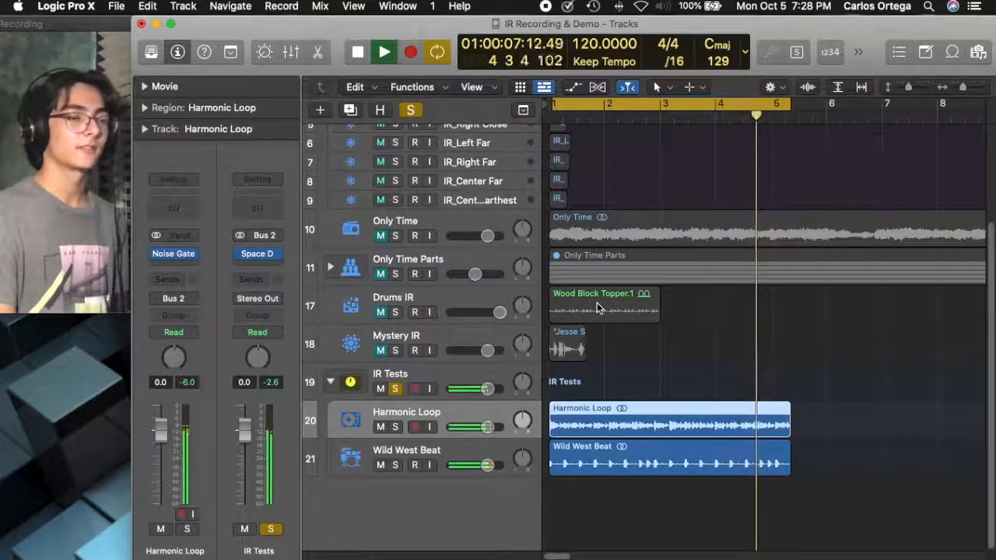
key(c)
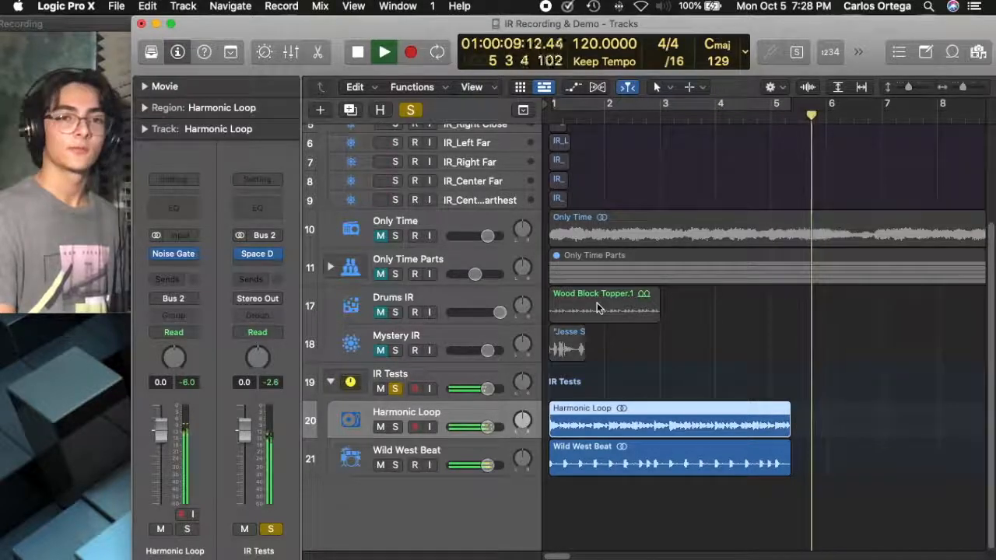
key(space)
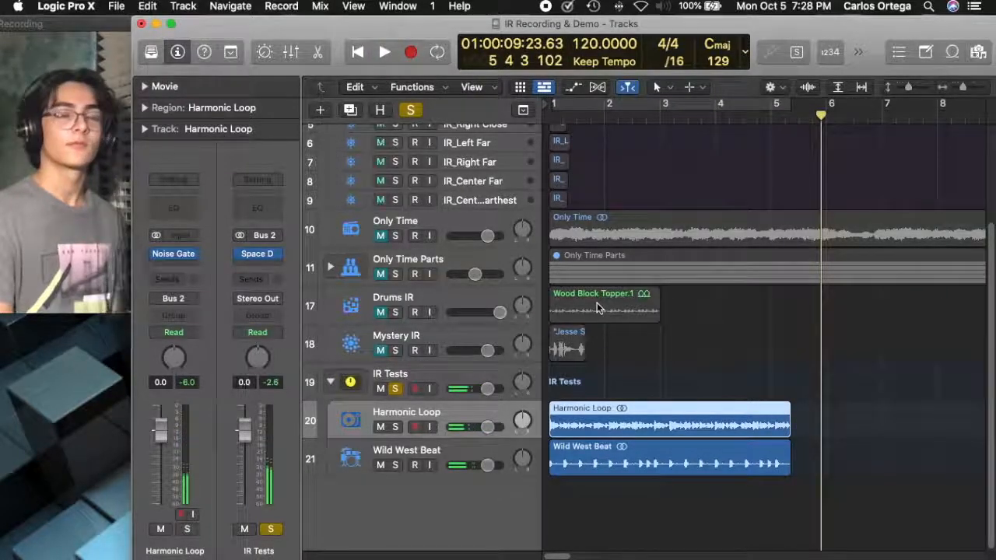